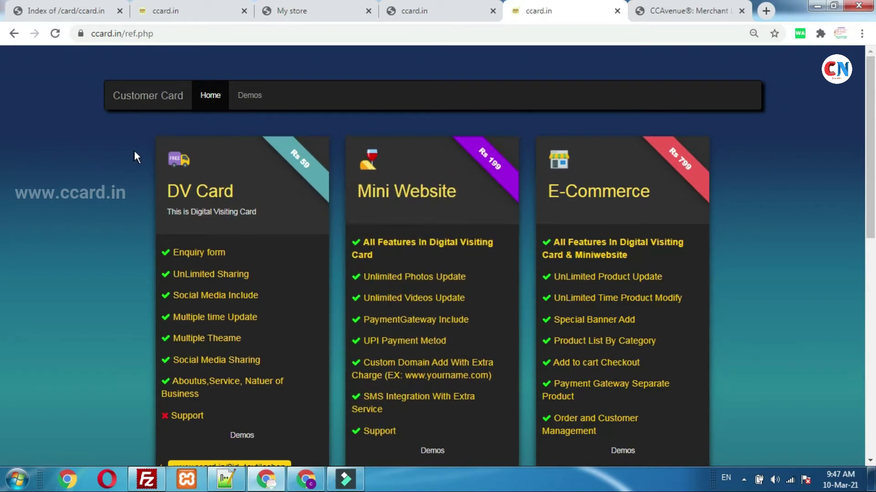
Examine the DV Card, Mini Website and E-Commerce plans and the features listed for the DV Card
{"action": "left_click_drag", "start_coordinate": [175, 169], "coordinate": [266, 181]}
{"action": "left_click", "coordinate": [176, 183]}
{"action": "left_click_drag", "start_coordinate": [360, 184], "coordinate": [460, 183]}
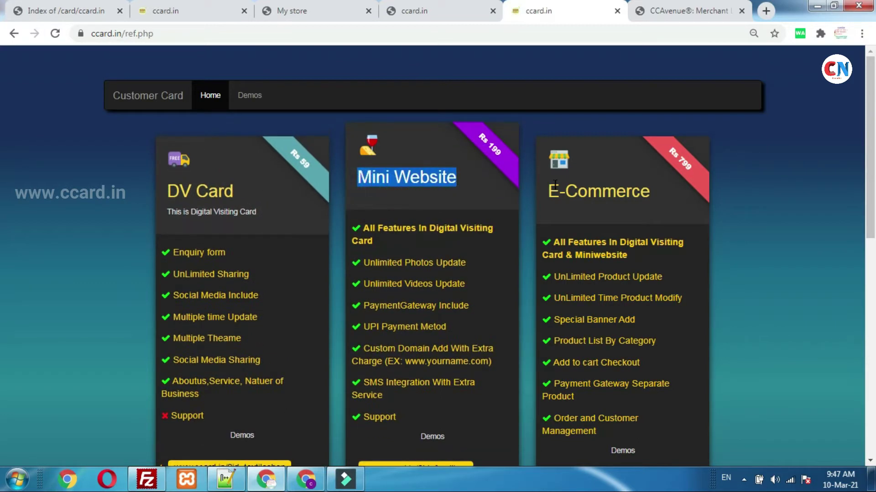
{"action": "left_click_drag", "start_coordinate": [555, 183], "coordinate": [631, 187]}
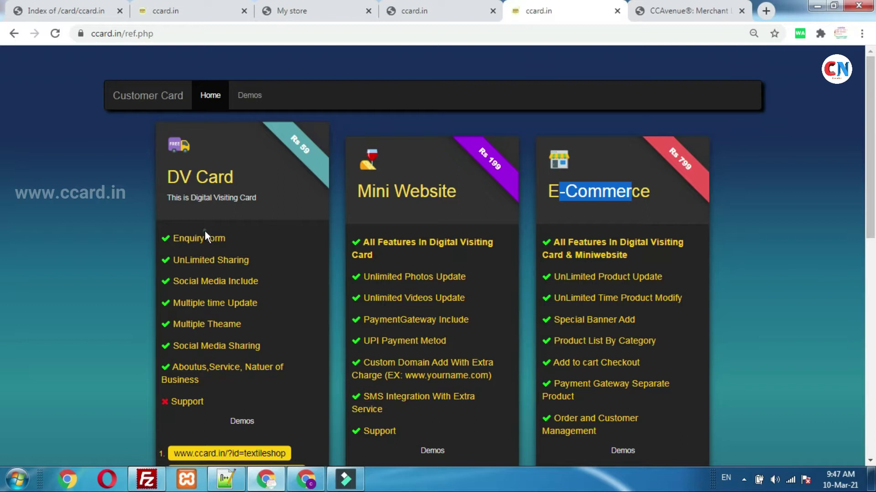
{"action": "left_click", "coordinate": [205, 231]}
{"action": "left_click_drag", "start_coordinate": [171, 238], "coordinate": [233, 243]}
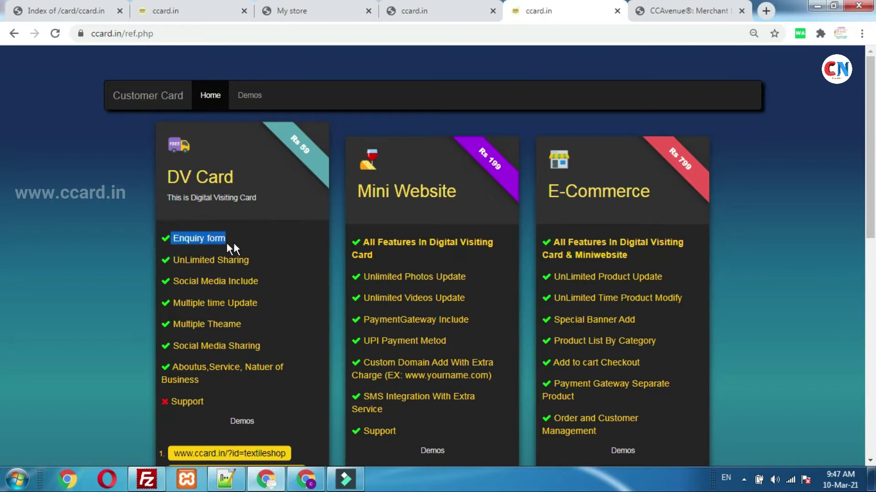
{"action": "left_click", "coordinate": [233, 243]}
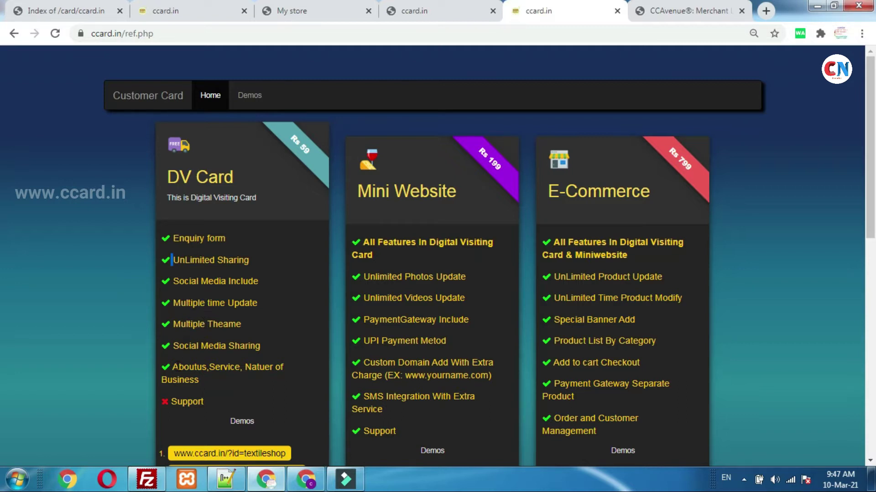
{"action": "left_click", "coordinate": [170, 281]}
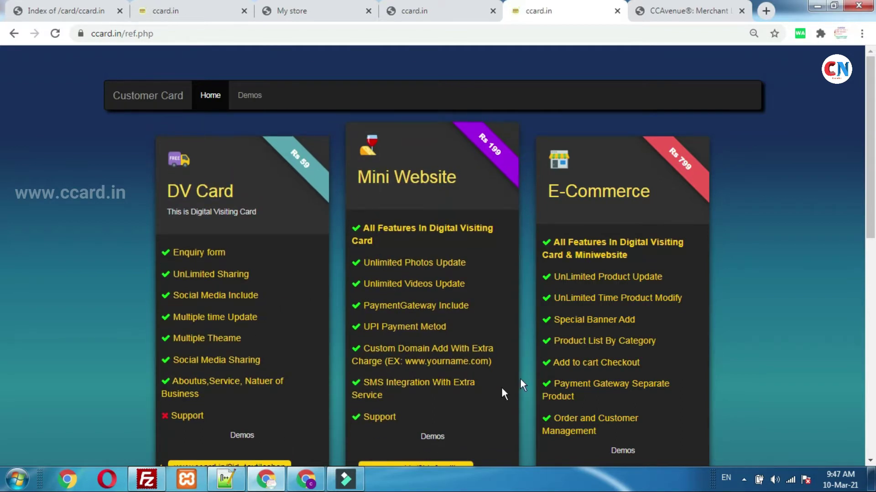
Look over the demo links under each plan and the customer testimonials
{"action": "scroll", "coordinate": [598, 321], "scroll_direction": "down", "scroll_amount": 5}
{"action": "left_click", "coordinate": [231, 174]}
{"action": "left_click_drag", "start_coordinate": [231, 175], "coordinate": [264, 173]}
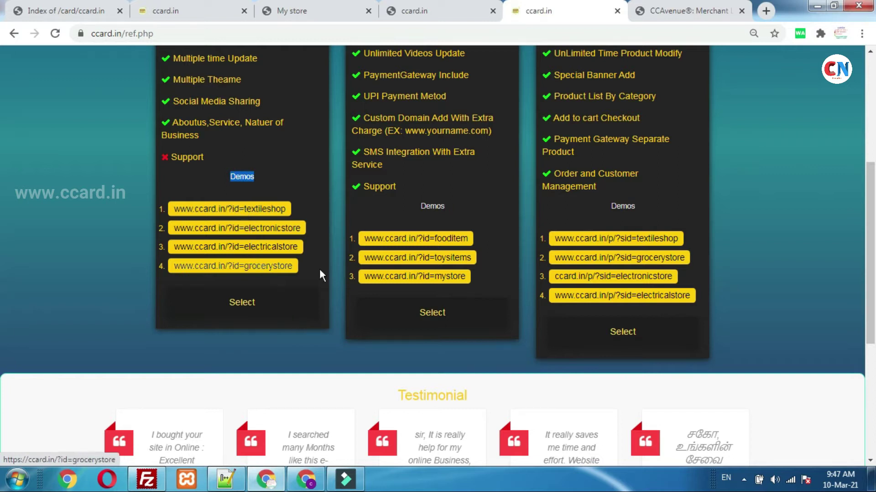
{"action": "left_click", "coordinate": [306, 179]}
{"action": "scroll", "coordinate": [297, 313], "scroll_direction": "down", "scroll_amount": 3}
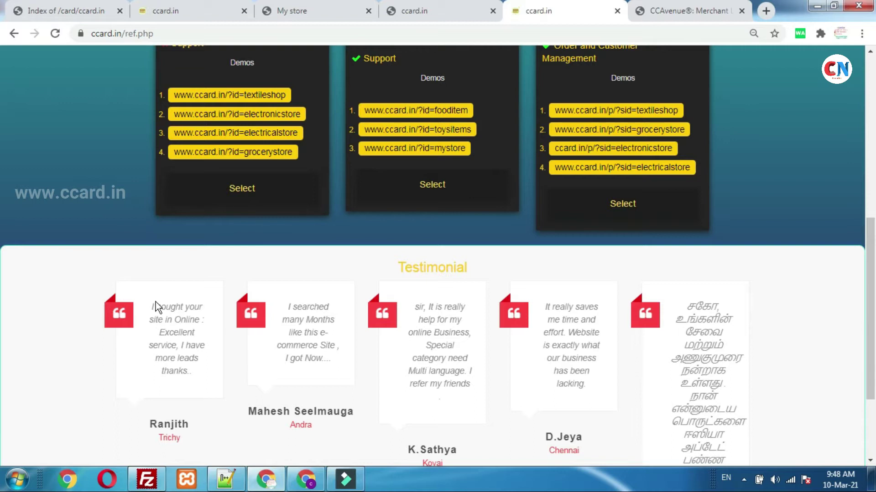
{"action": "scroll", "coordinate": [578, 344], "scroll_direction": "down", "scroll_amount": 3}
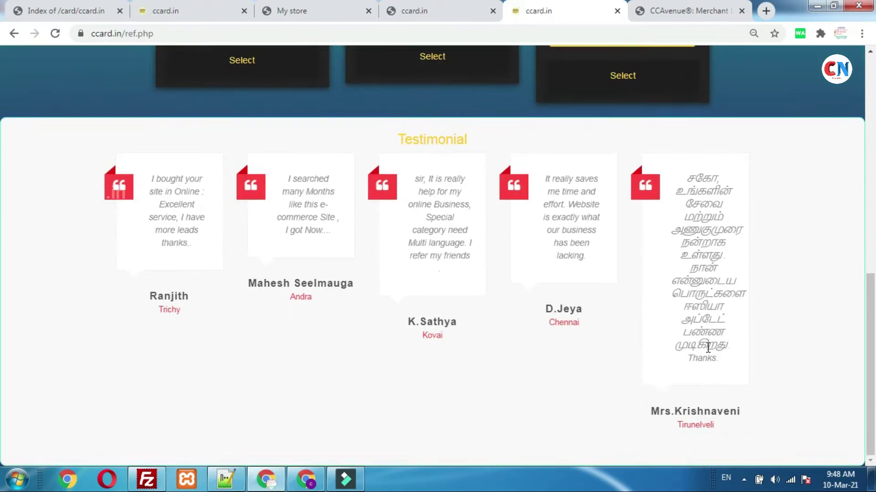
{"action": "scroll", "coordinate": [698, 353], "scroll_direction": "up", "scroll_amount": 5}
{"action": "scroll", "coordinate": [421, 366], "scroll_direction": "down", "scroll_amount": 1}
{"action": "scroll", "coordinate": [421, 366], "scroll_direction": "down", "scroll_amount": 4}
{"action": "scroll", "coordinate": [597, 265], "scroll_direction": "up", "scroll_amount": 6}
{"action": "scroll", "coordinate": [325, 350], "scroll_direction": "down", "scroll_amount": 1}
{"action": "scroll", "coordinate": [326, 224], "scroll_direction": "up", "scroll_amount": 4}
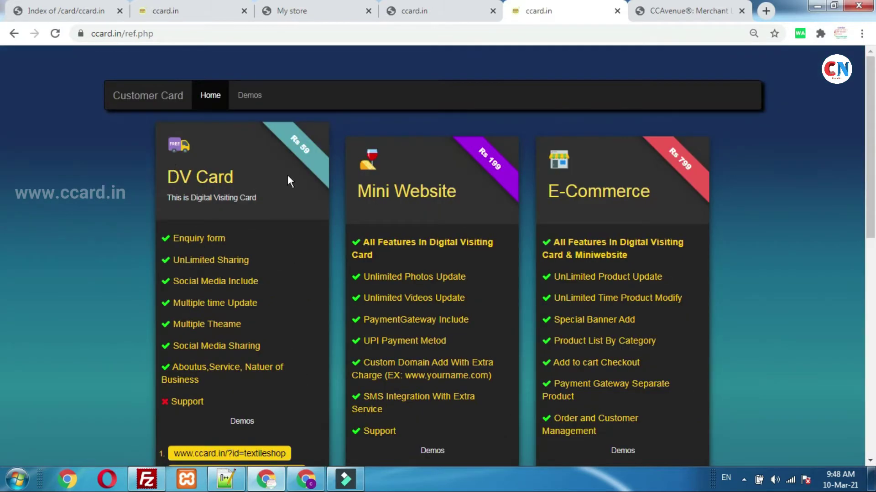
Select the DV Card plan and go through the e-mail, mobile number, name and password fields of its order form
{"action": "scroll", "coordinate": [288, 182], "scroll_direction": "down", "scroll_amount": 3}
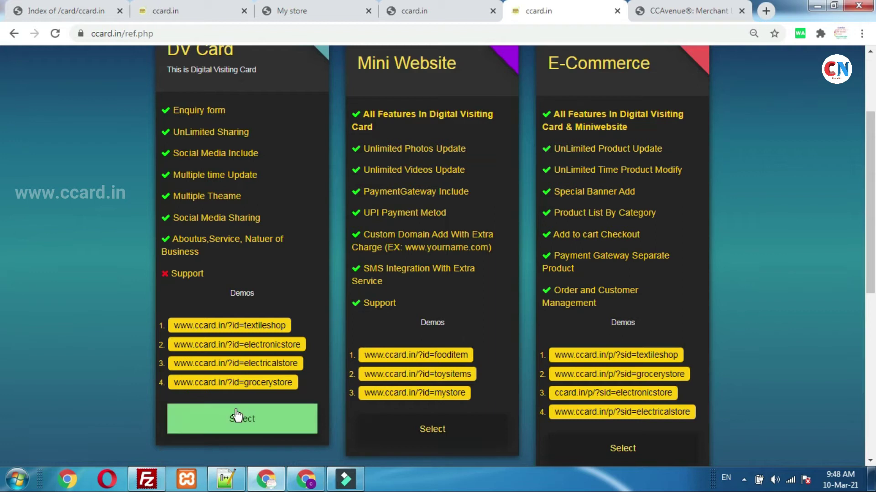
{"action": "left_click", "coordinate": [236, 416]}
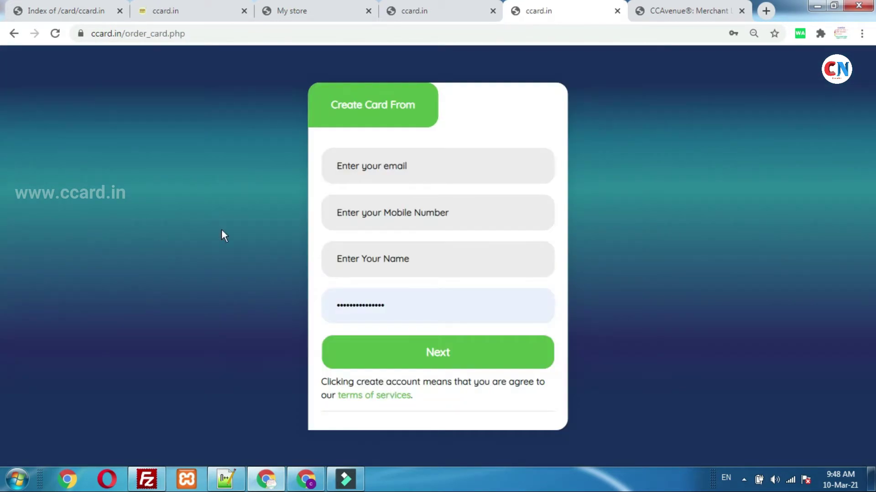
{"action": "left_click", "coordinate": [406, 199]}
{"action": "left_click", "coordinate": [385, 262]}
{"action": "left_click", "coordinate": [394, 307]}
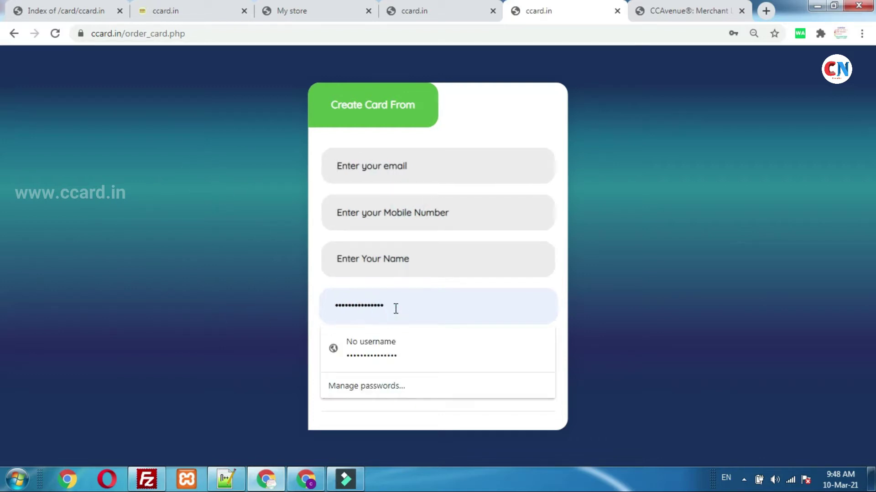
{"action": "left_click", "coordinate": [175, 263]}
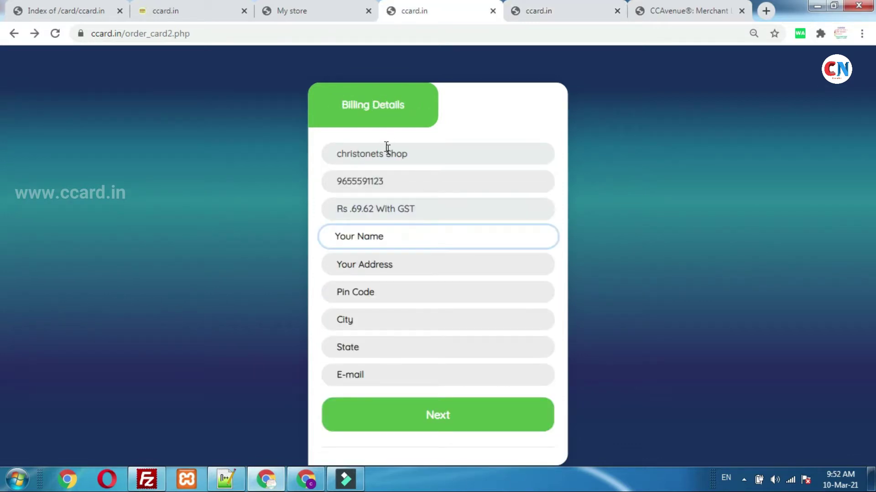
Review the prefilled shop name, mobile number and price in the billing details
{"action": "left_click_drag", "start_coordinate": [337, 154], "coordinate": [415, 148]}
{"action": "left_click", "coordinate": [371, 158]}
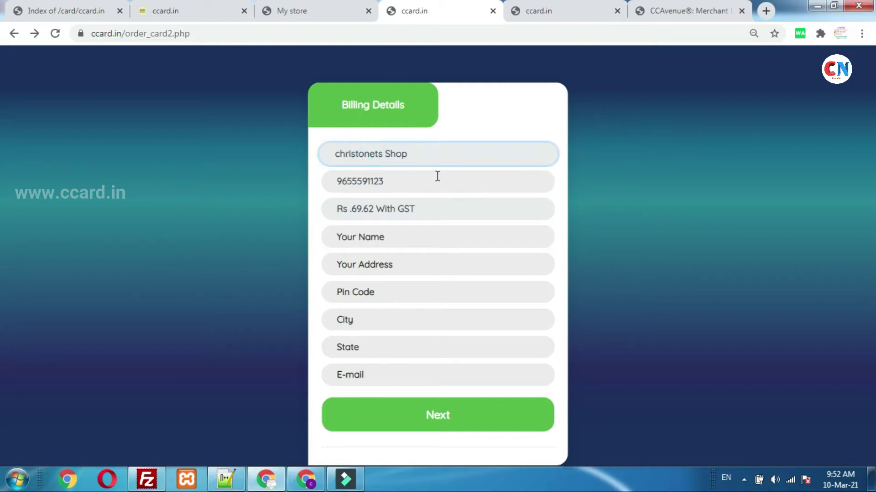
{"action": "left_click", "coordinate": [400, 177]}
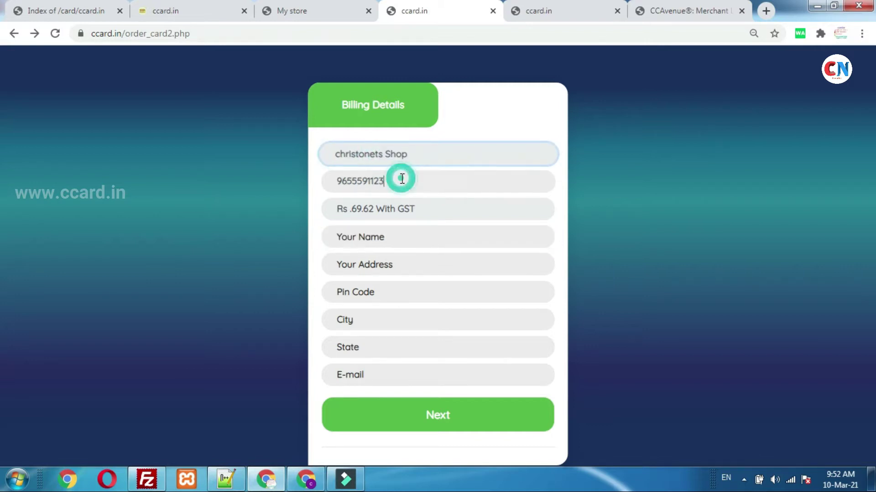
{"action": "left_click", "coordinate": [433, 209]}
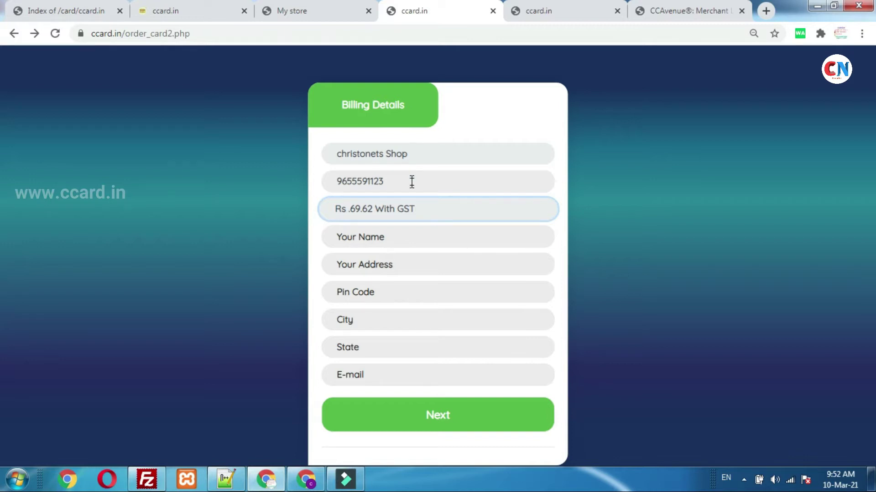
{"action": "left_click", "coordinate": [419, 168]}
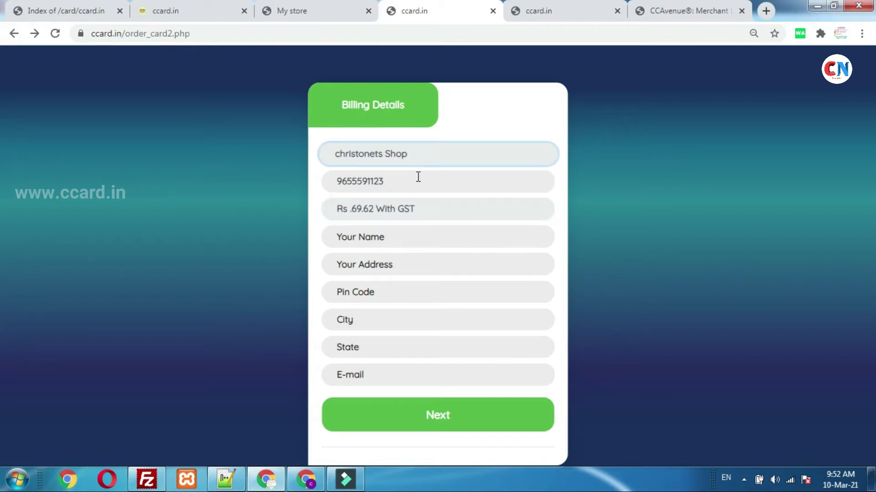
{"action": "left_click", "coordinate": [408, 190]}
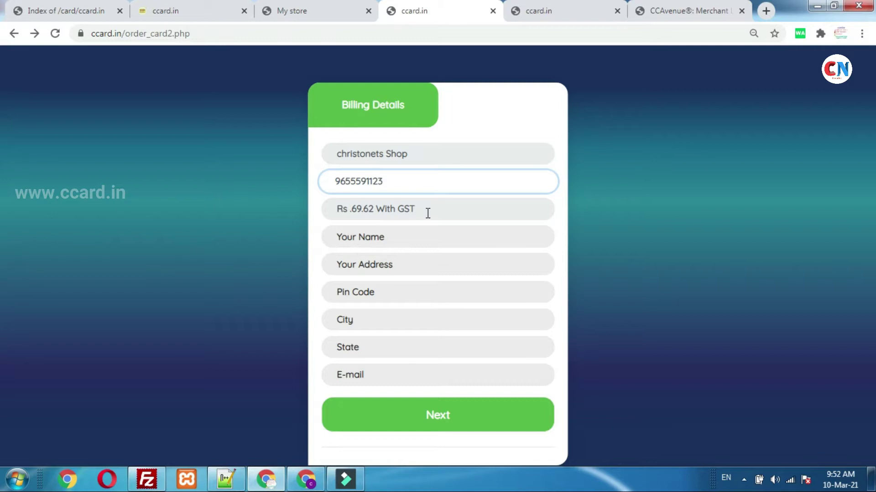
Fill in the billing name, address, postal code, city, state and e-mail, and continue to the payment page
{"action": "left_click", "coordinate": [417, 238]}
{"action": "left_click", "coordinate": [411, 264]}
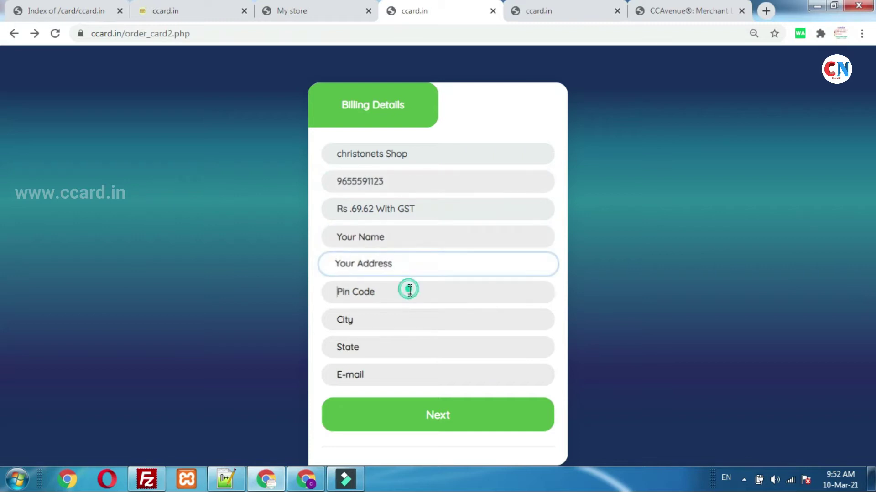
{"action": "left_click", "coordinate": [409, 289]}
{"action": "left_click", "coordinate": [405, 316]}
{"action": "left_click", "coordinate": [400, 351]}
{"action": "left_click", "coordinate": [398, 378]}
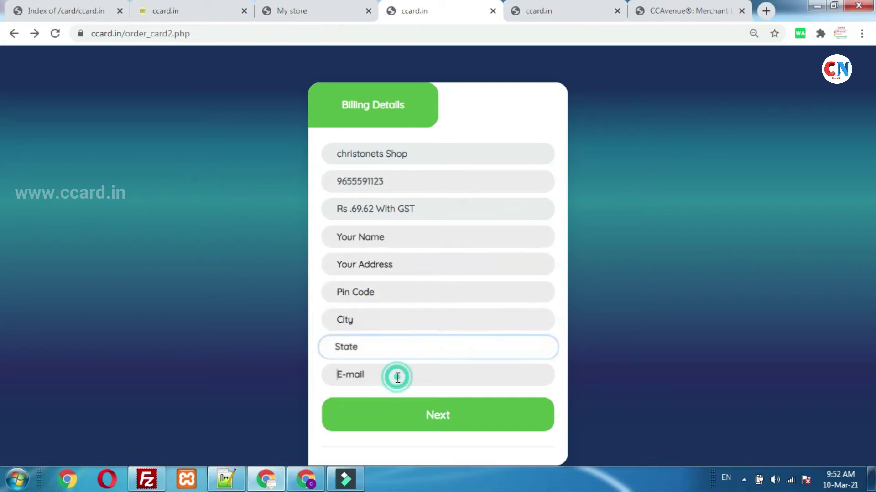
{"action": "left_click", "coordinate": [387, 243]}
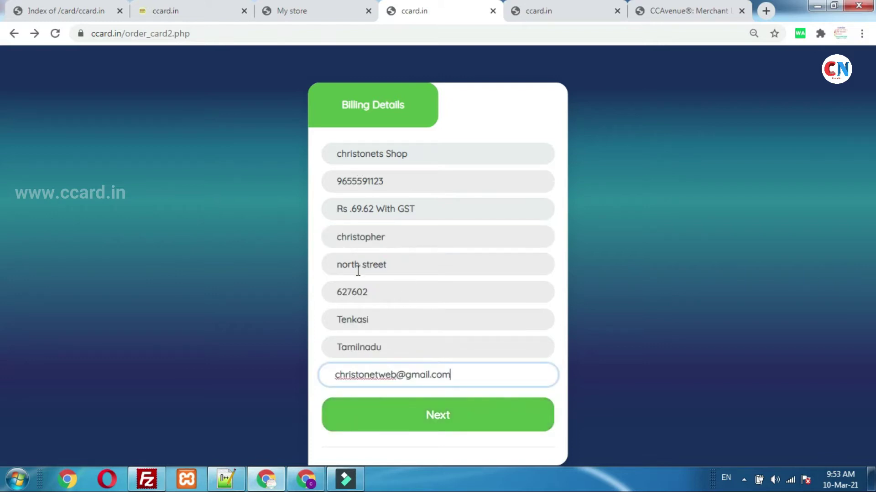
{"action": "left_click", "coordinate": [441, 413]}
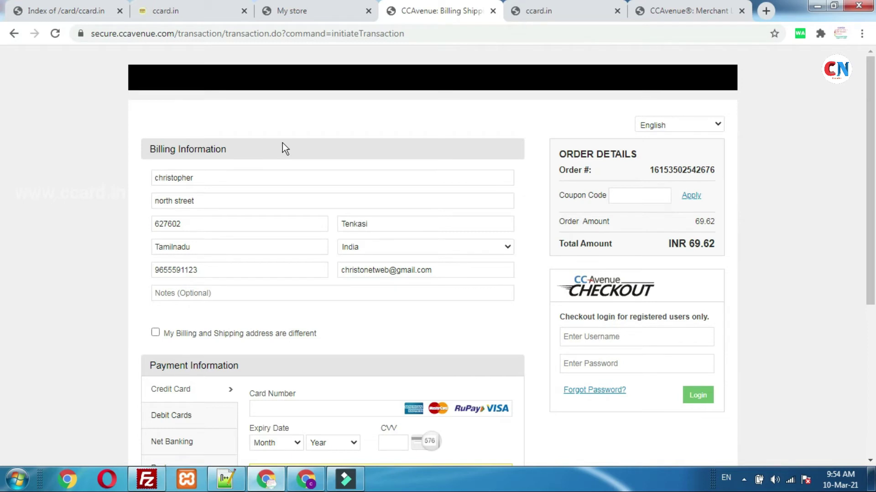
Look through the payment options on the checkout page, from cards, net banking and Paytm to wallet, UPI and EMI
{"action": "scroll", "coordinate": [378, 160], "scroll_direction": "down", "scroll_amount": 3}
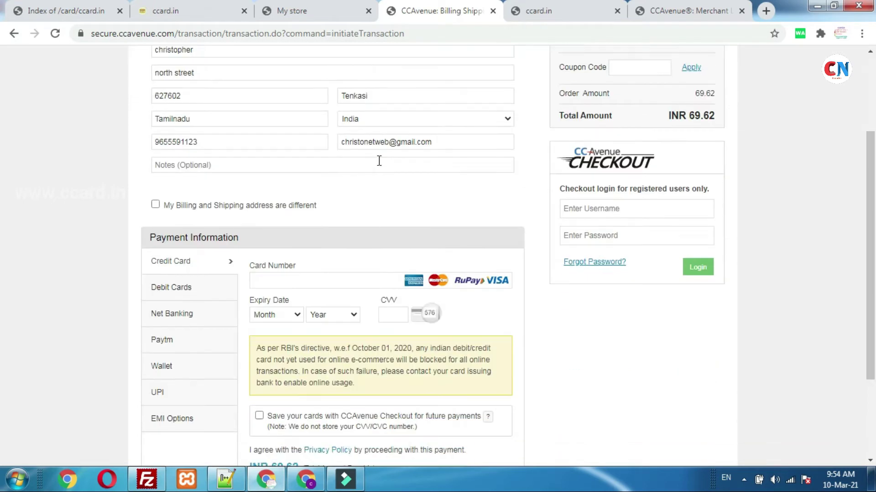
{"action": "scroll", "coordinate": [428, 312], "scroll_direction": "down", "scroll_amount": 2}
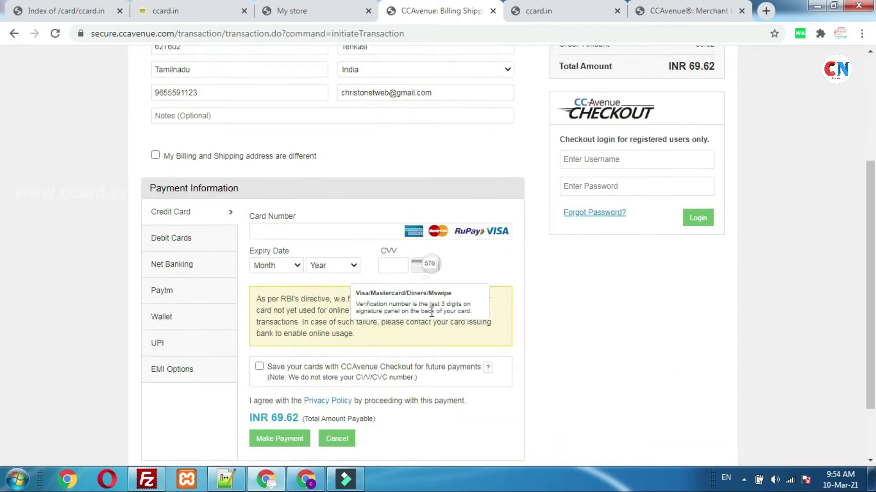
{"action": "left_click", "coordinate": [194, 199]}
{"action": "left_click", "coordinate": [196, 225]}
{"action": "left_click", "coordinate": [202, 252]}
{"action": "left_click", "coordinate": [199, 277]}
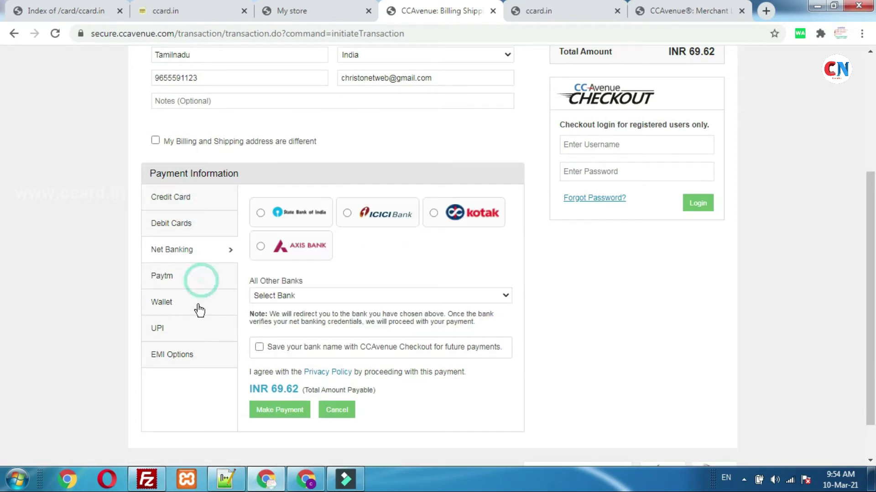
{"action": "left_click", "coordinate": [196, 304]}
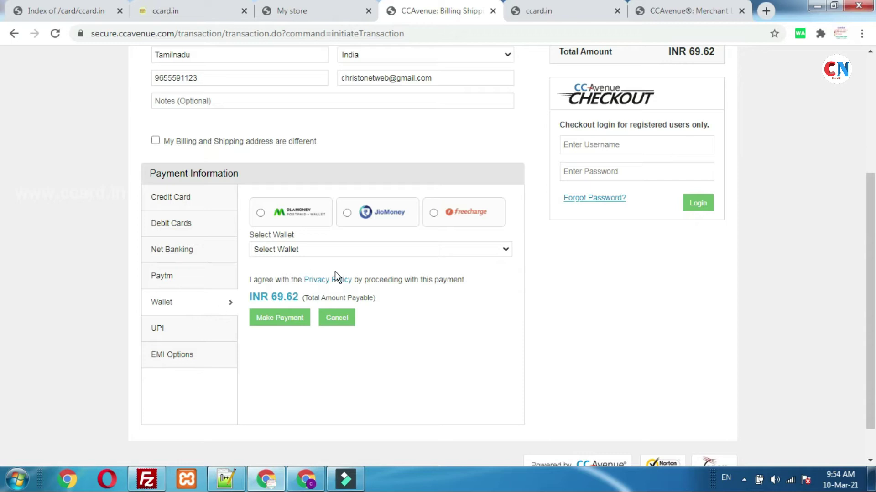
{"action": "left_click", "coordinate": [162, 335]}
{"action": "left_click", "coordinate": [183, 355]}
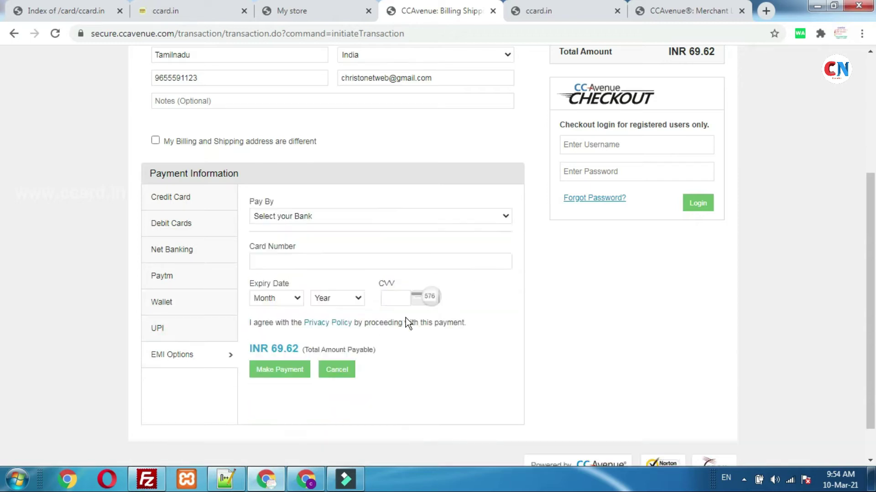
{"action": "left_click", "coordinate": [195, 304]}
{"action": "left_click", "coordinate": [181, 335]}
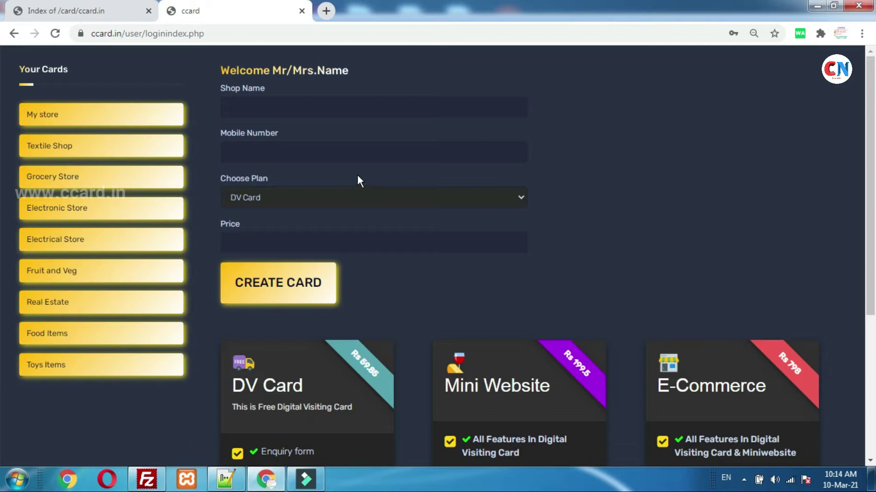
Review the shop name and mobile number fields of the card creation form and try its plan options, ending on Miniwebsite
{"action": "left_click", "coordinate": [278, 105]}
{"action": "left_click", "coordinate": [264, 108]}
{"action": "left_click", "coordinate": [280, 151]}
{"action": "left_click", "coordinate": [303, 199]}
{"action": "left_click", "coordinate": [303, 226]}
{"action": "left_click", "coordinate": [300, 200]}
{"action": "left_click", "coordinate": [295, 234]}
{"action": "left_click", "coordinate": [289, 197]}
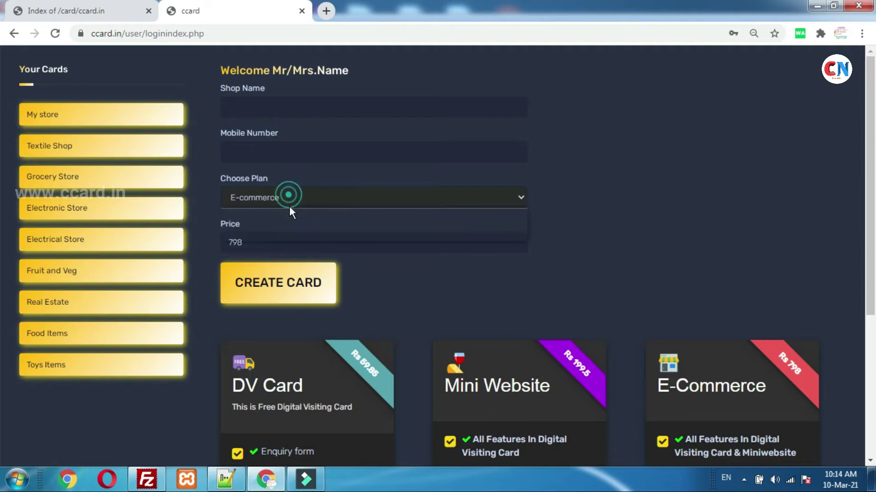
{"action": "left_click", "coordinate": [289, 222]}
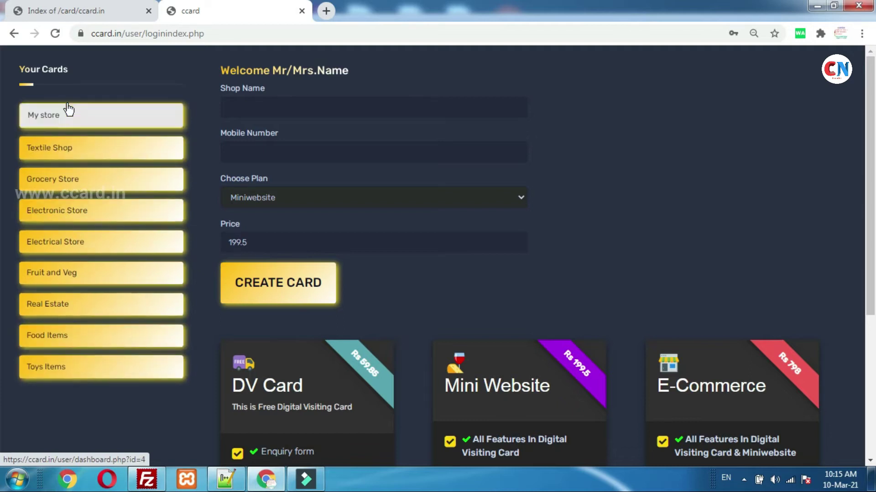
Open the dashboard of the My store card and copy its link
{"action": "left_click", "coordinate": [50, 121]}
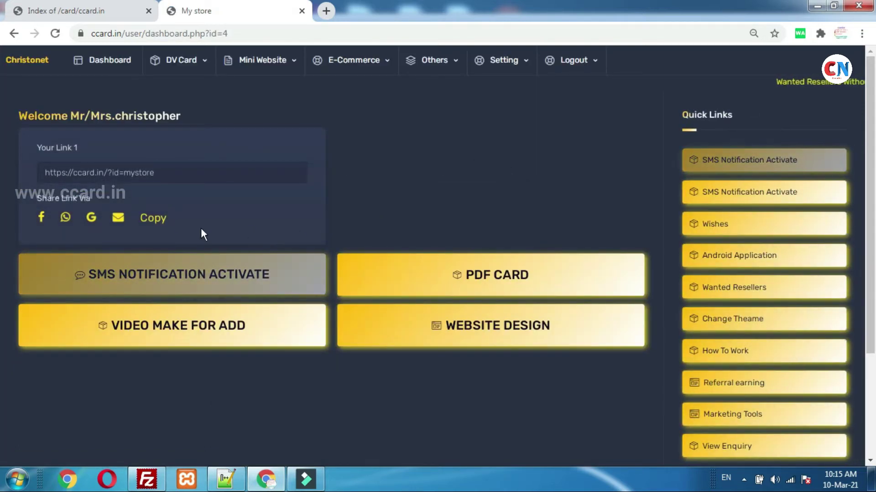
{"action": "left_click", "coordinate": [41, 173]}
{"action": "left_click_drag", "start_coordinate": [40, 173], "coordinate": [180, 170]}
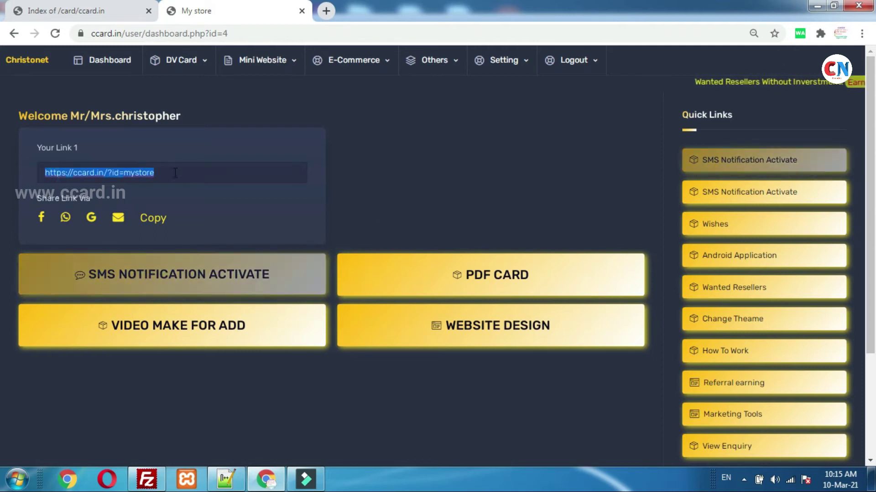
{"action": "left_click", "coordinate": [94, 176]}
{"action": "triple_click", "coordinate": [94, 176]}
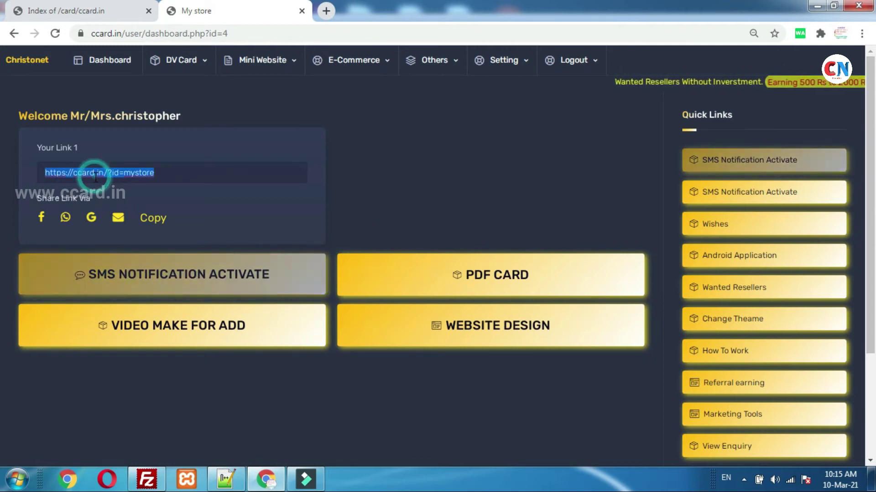
{"action": "left_click", "coordinate": [156, 222]}
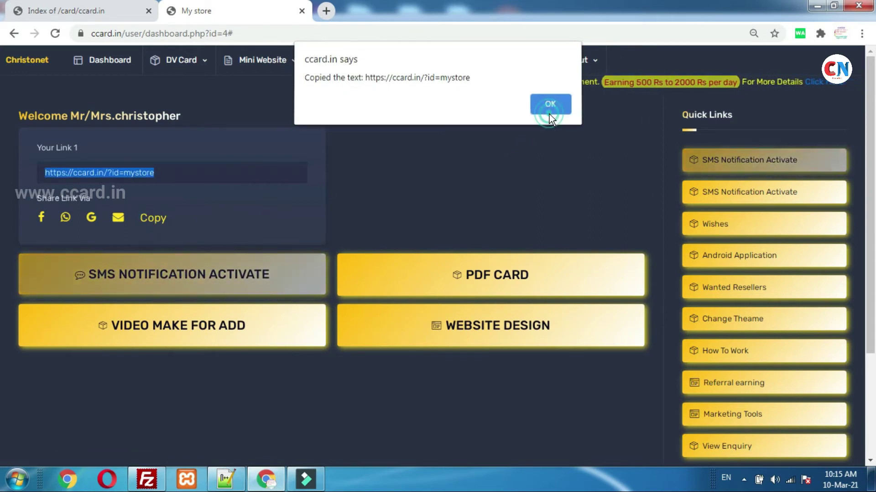
{"action": "left_click", "coordinate": [549, 114]}
Open the copied My store card link in a new browser tab
{"action": "left_click", "coordinate": [326, 10]}
{"action": "left_click", "coordinate": [335, 35]}
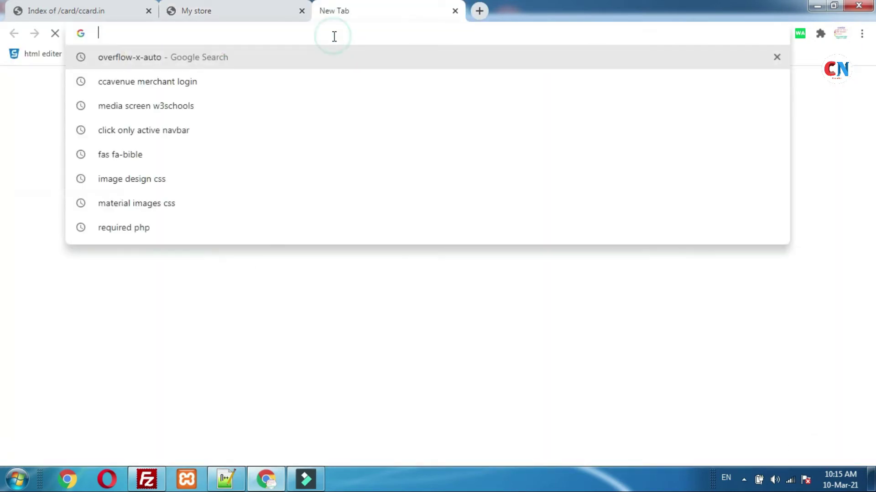
{"action": "key", "text": "ctrl+v"}
{"action": "key", "text": "Return"}
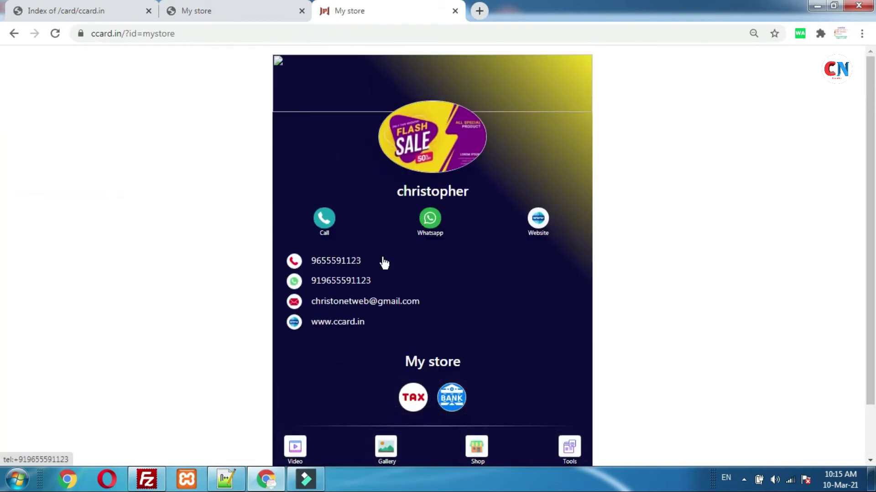
Return to the dashboard and look through the DV Card, Mini Website and E-Commerce options
{"action": "left_click", "coordinate": [272, 13]}
{"action": "key", "text": "ctrl+Tab"}
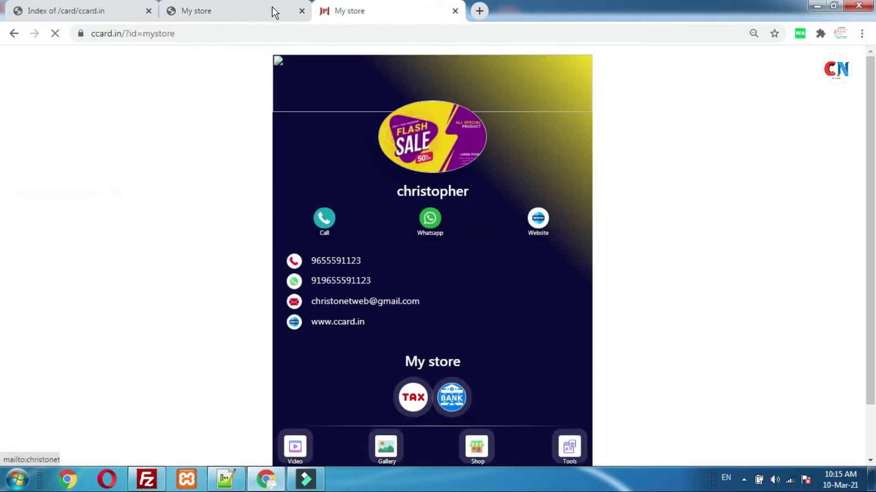
{"action": "left_click", "coordinate": [274, 13]}
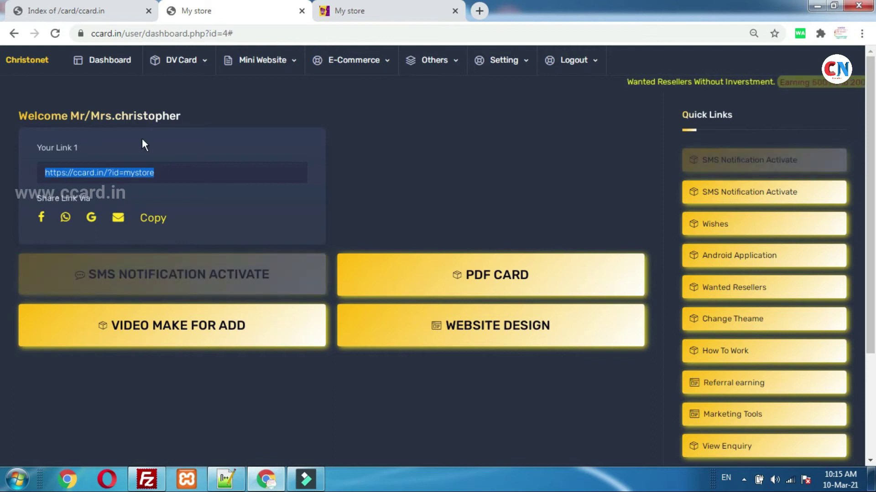
{"action": "mouse_move", "coordinate": [181, 74]}
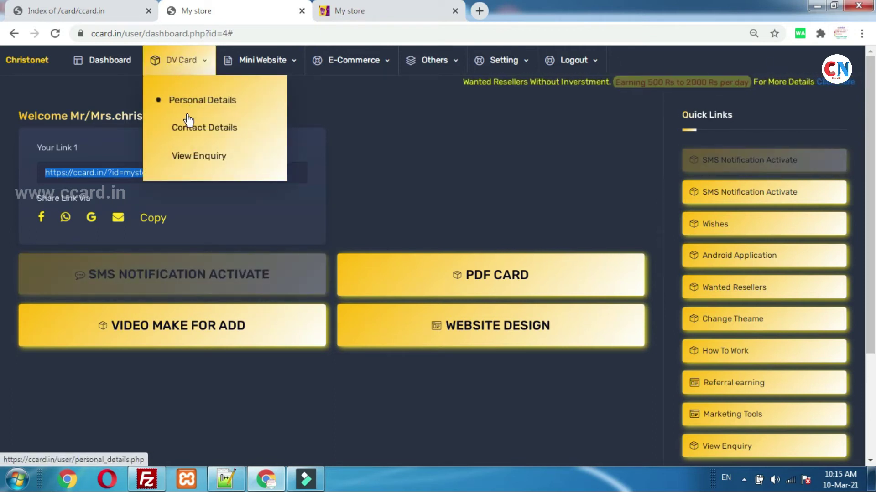
{"action": "mouse_move", "coordinate": [293, 57]}
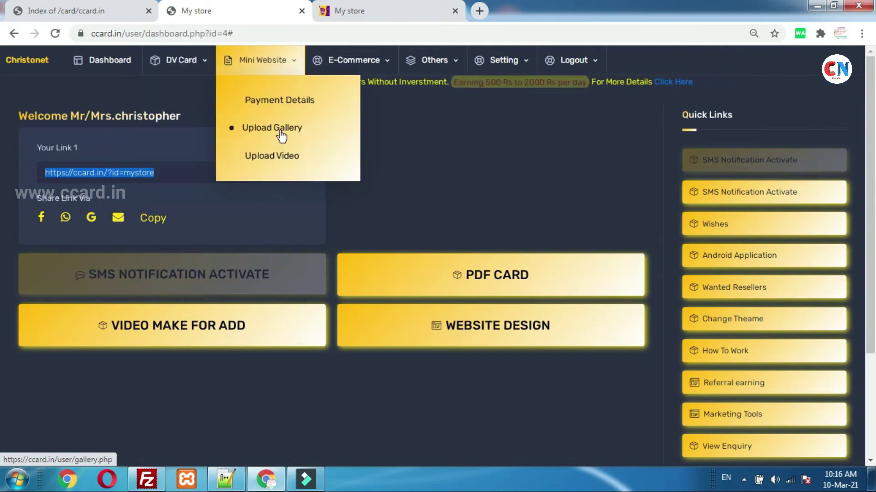
{"action": "mouse_move", "coordinate": [382, 58]}
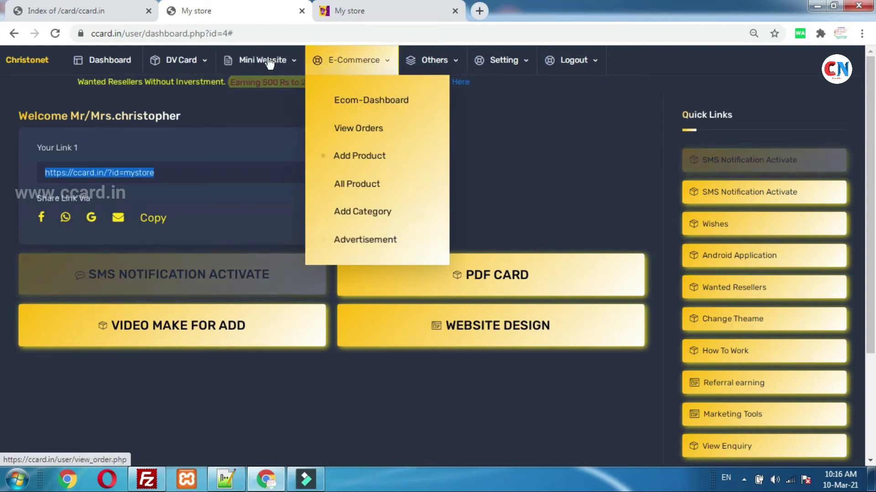
Open the DV Card's Personal Details form and review its owner name, designation, company name and GST fields
{"action": "mouse_move", "coordinate": [176, 64]}
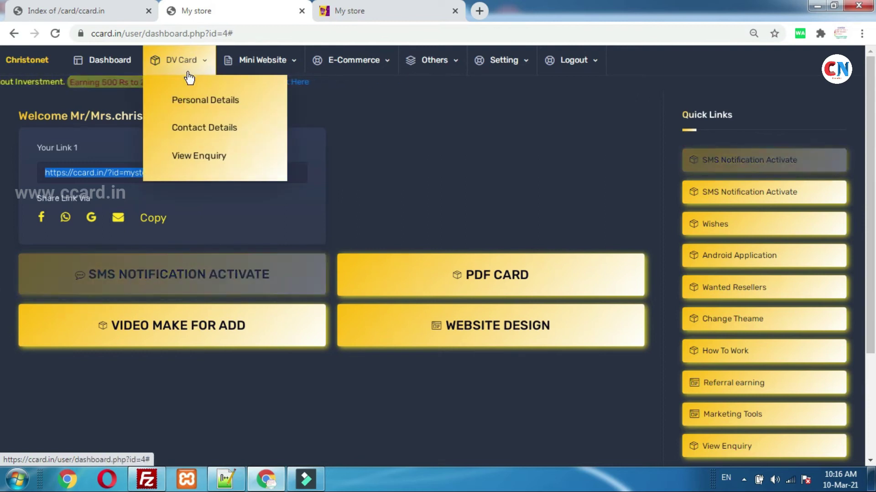
{"action": "left_click", "coordinate": [201, 100]}
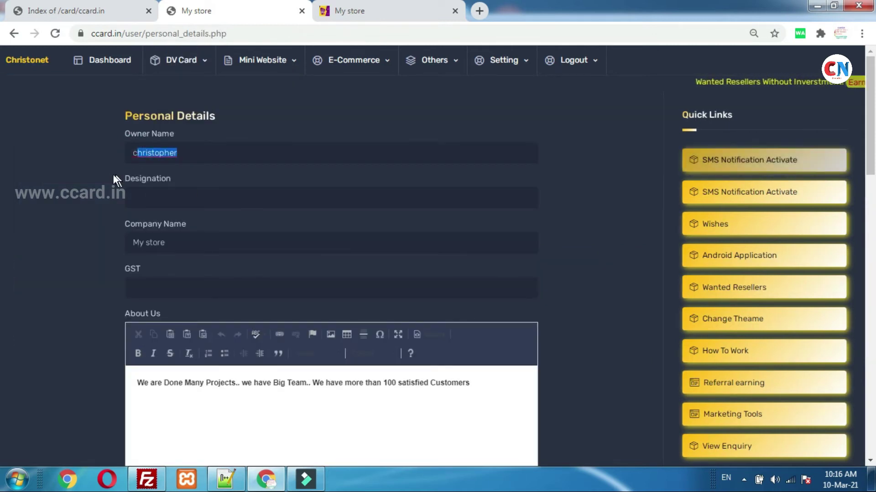
{"action": "left_click", "coordinate": [180, 203]}
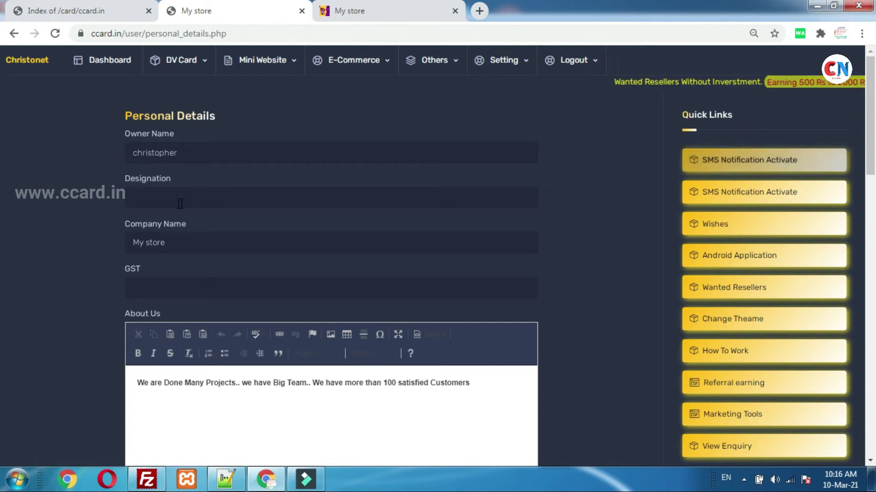
{"action": "double_click", "coordinate": [162, 243]}
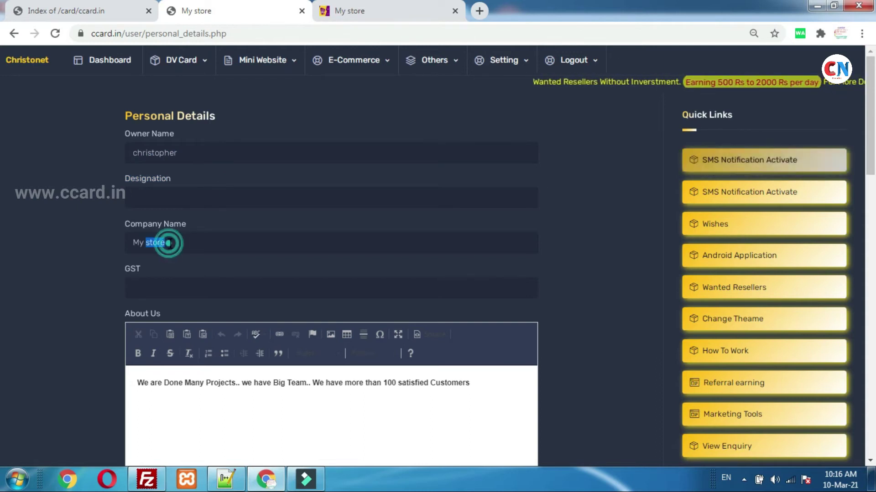
{"action": "scroll", "coordinate": [174, 137], "scroll_direction": "down", "scroll_amount": 4}
{"action": "left_click", "coordinate": [176, 96]}
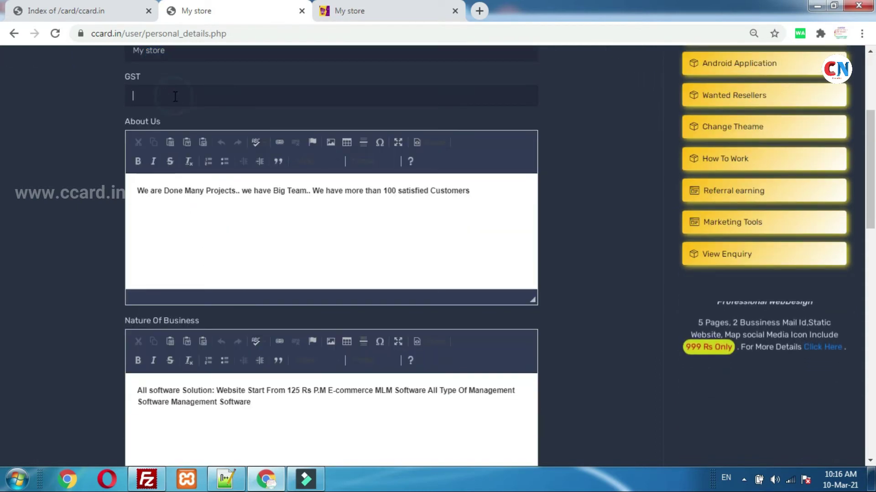
Try removing the bold formatting from the word "We" in the About Us text
{"action": "left_click", "coordinate": [153, 201]}
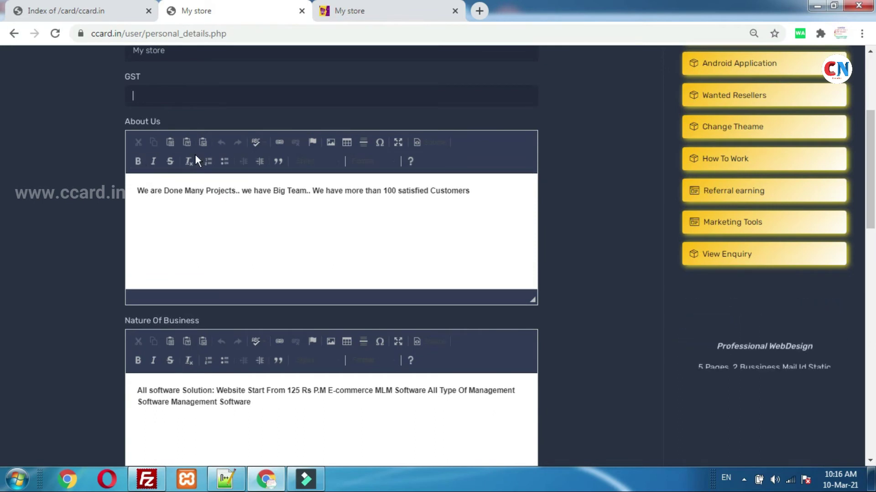
{"action": "left_click_drag", "start_coordinate": [136, 191], "coordinate": [147, 191]}
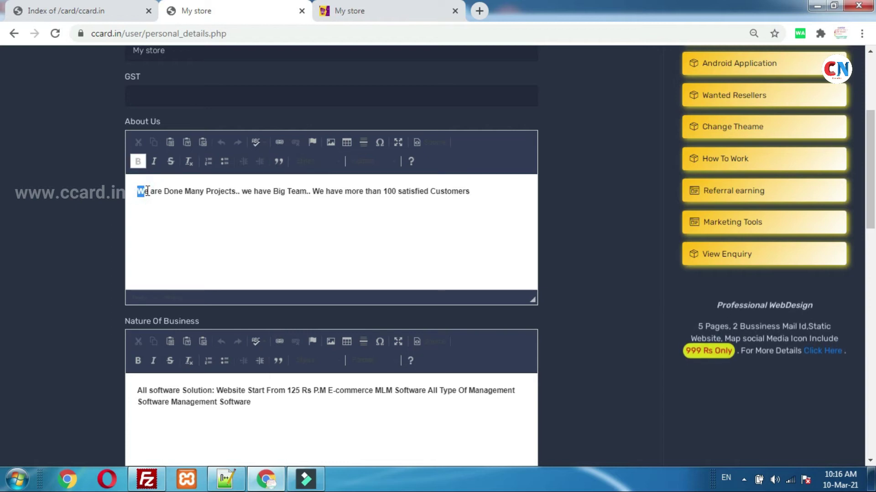
{"action": "left_click", "coordinate": [138, 162]}
{"action": "left_click", "coordinate": [155, 163]}
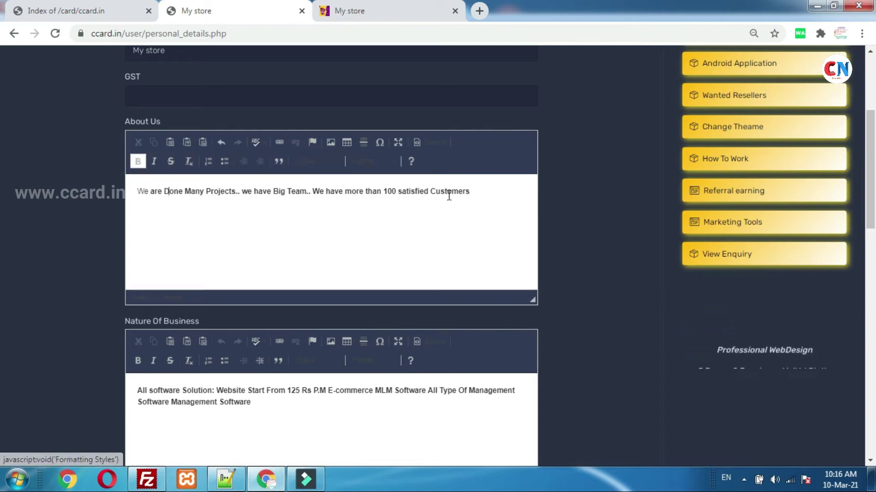
Review the remaining Personal Details fields, from Nature Of Business and Our Speciality to the address, Whatsapp number, map location and logo upload
{"action": "scroll", "coordinate": [320, 201], "scroll_direction": "down", "scroll_amount": 3}
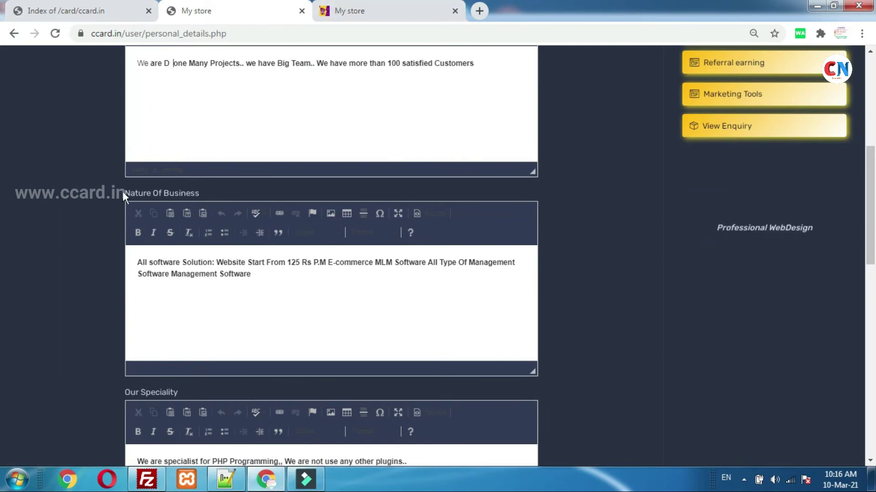
{"action": "scroll", "coordinate": [214, 228], "scroll_direction": "down", "scroll_amount": 3}
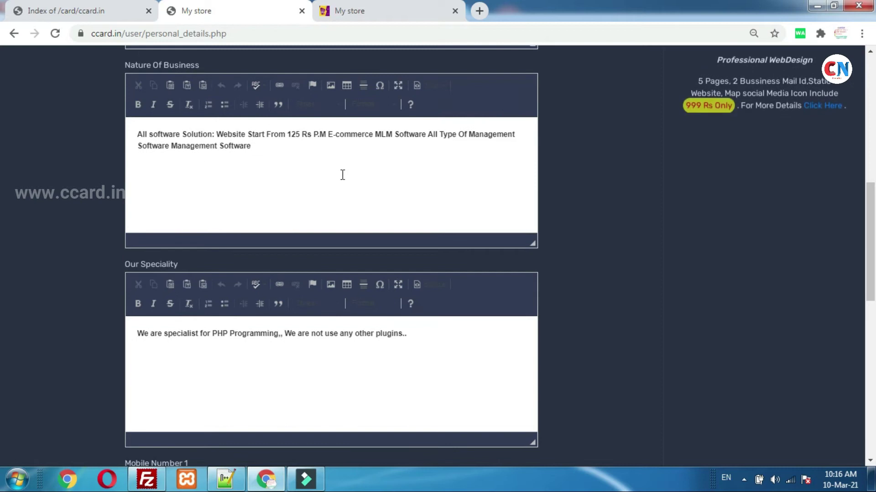
{"action": "scroll", "coordinate": [273, 182], "scroll_direction": "down", "scroll_amount": 3}
{"action": "scroll", "coordinate": [292, 204], "scroll_direction": "down", "scroll_amount": 4}
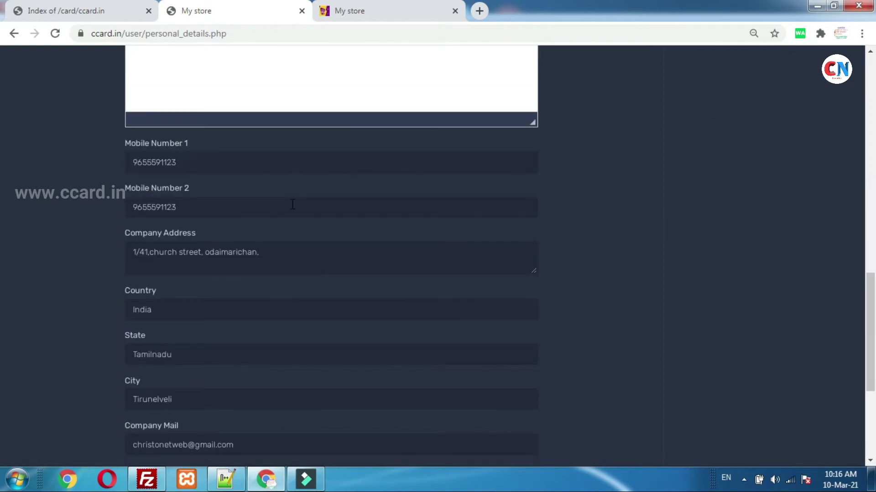
{"action": "left_click", "coordinate": [193, 183]}
{"action": "left_click", "coordinate": [201, 228]}
{"action": "left_click", "coordinate": [172, 292]}
{"action": "scroll", "coordinate": [174, 251], "scroll_direction": "down", "scroll_amount": 4}
{"action": "left_click", "coordinate": [159, 139]}
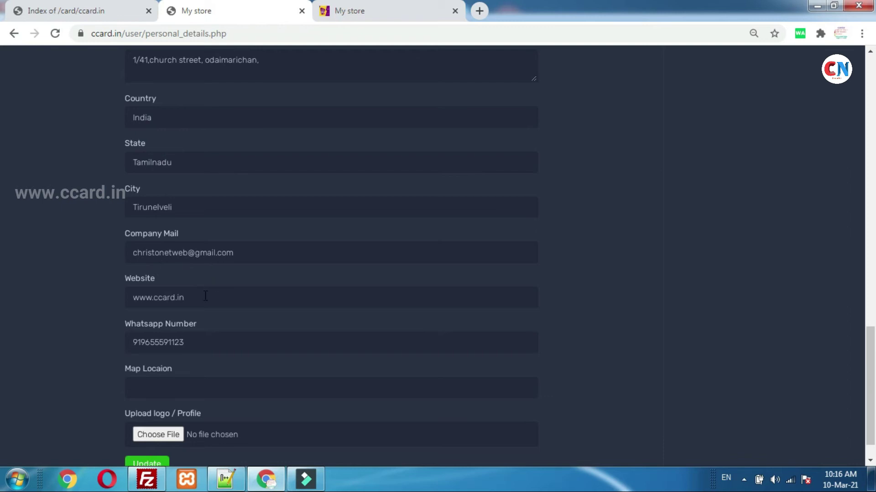
{"action": "scroll", "coordinate": [150, 342], "scroll_direction": "down", "scroll_amount": 1}
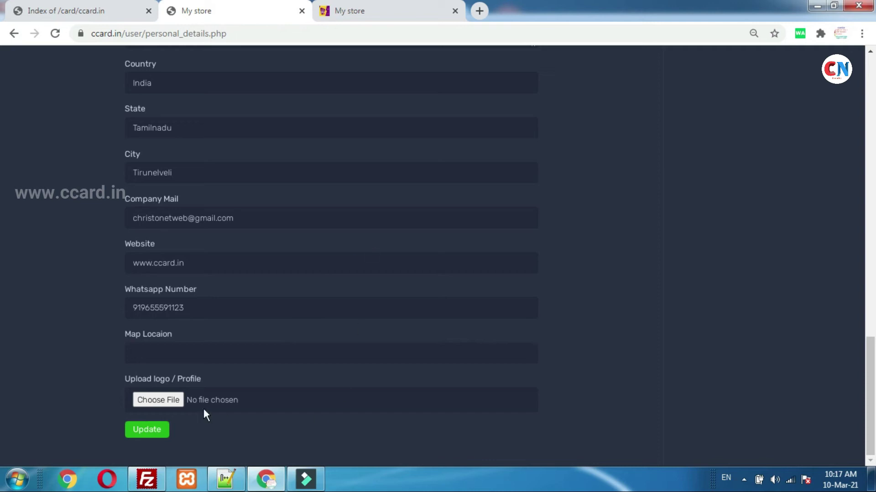
{"action": "left_click_drag", "start_coordinate": [120, 382], "coordinate": [214, 377]}
{"action": "left_click", "coordinate": [249, 374]}
{"action": "scroll", "coordinate": [178, 342], "scroll_direction": "up", "scroll_amount": 20}
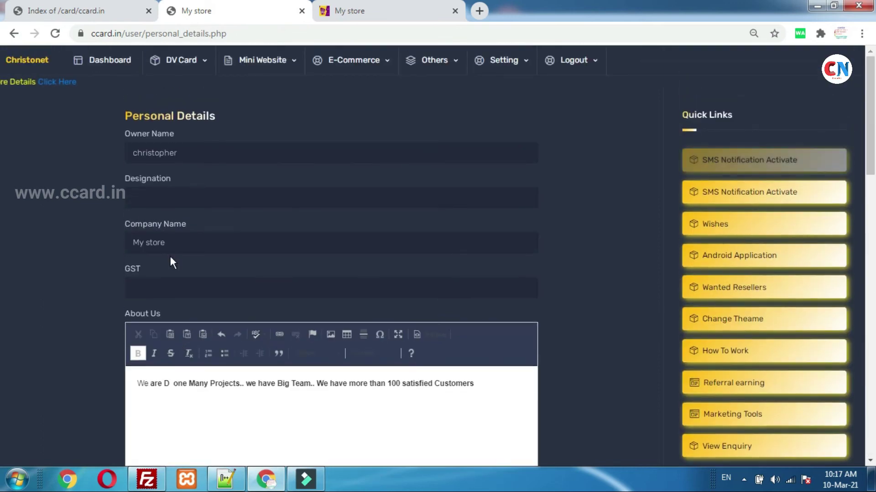
Open the DV Card's Contact Details and submit a Whatsapp contact with the phone number
{"action": "left_click", "coordinate": [183, 69]}
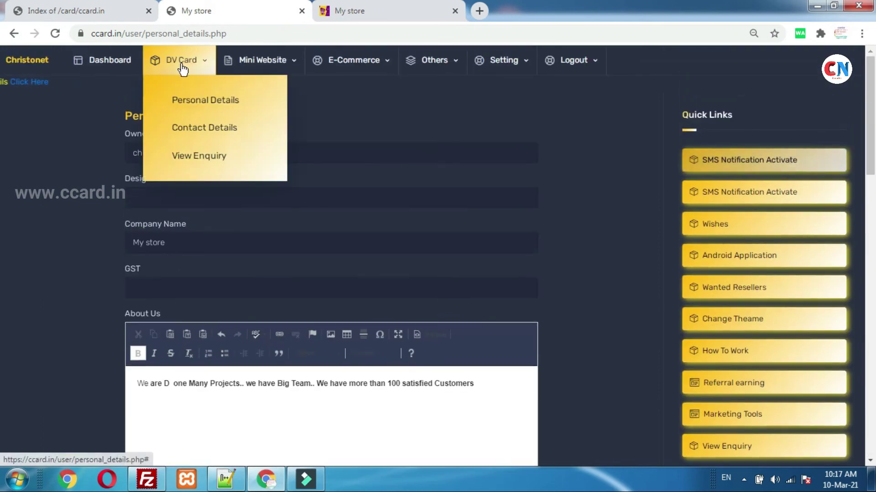
{"action": "left_click", "coordinate": [205, 129]}
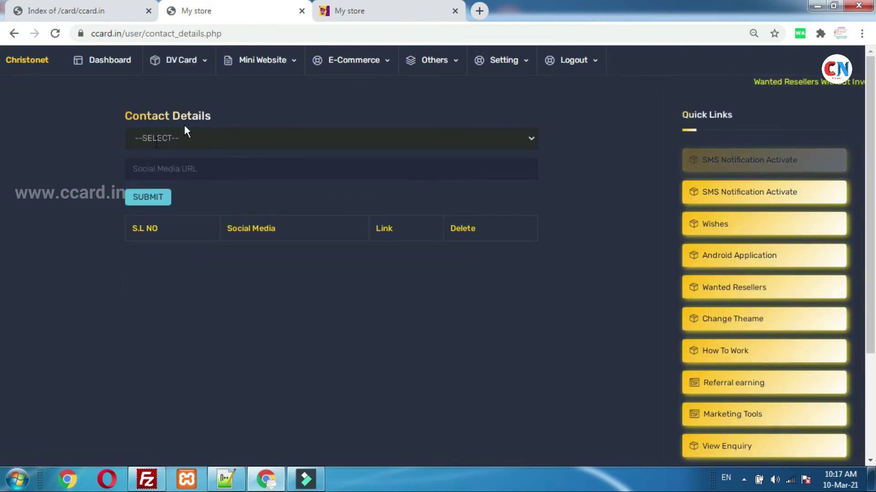
{"action": "left_click", "coordinate": [211, 138]}
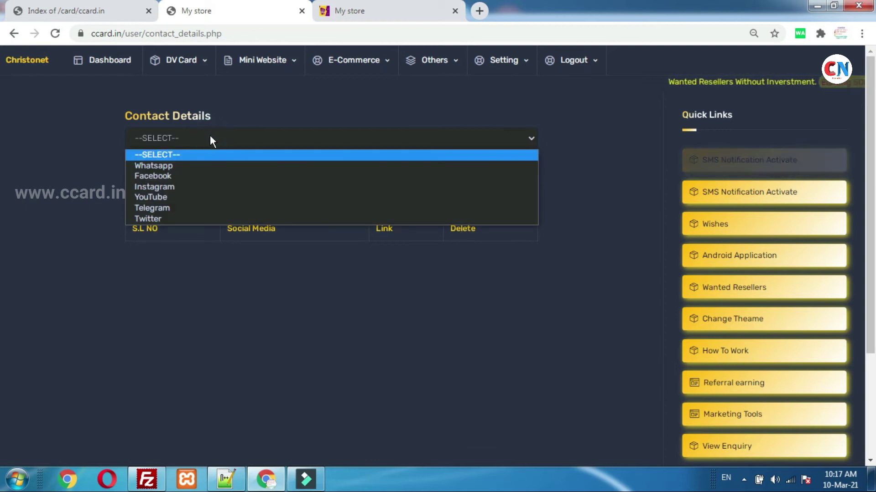
{"action": "left_click", "coordinate": [189, 165]}
{"action": "left_click", "coordinate": [189, 167]}
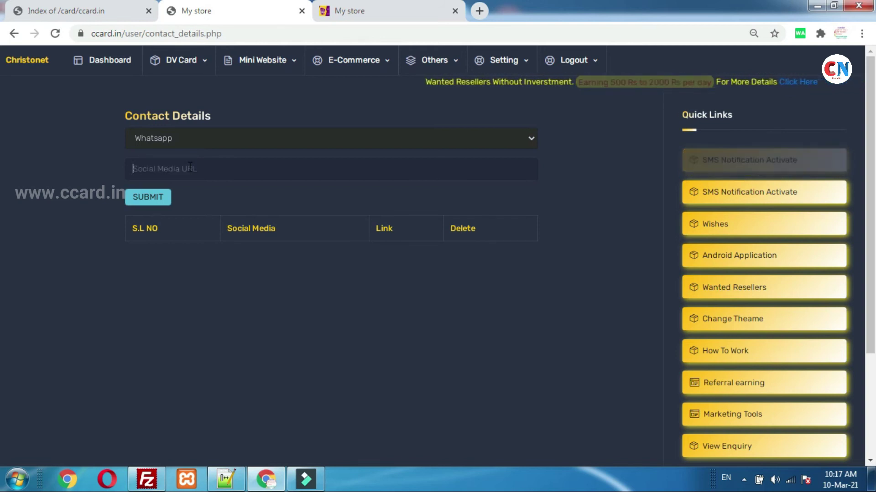
{"action": "key", "text": "ctrl+v"}
{"action": "left_click", "coordinate": [168, 201]}
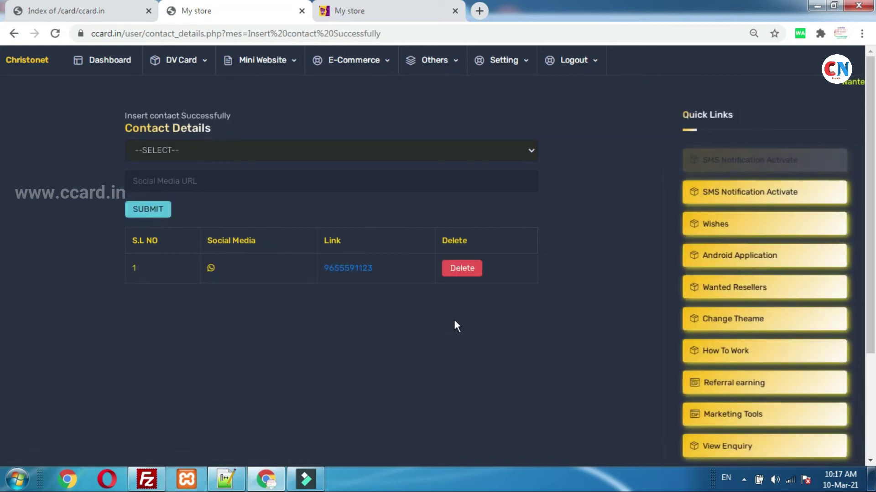
{"action": "left_click", "coordinate": [218, 149]}
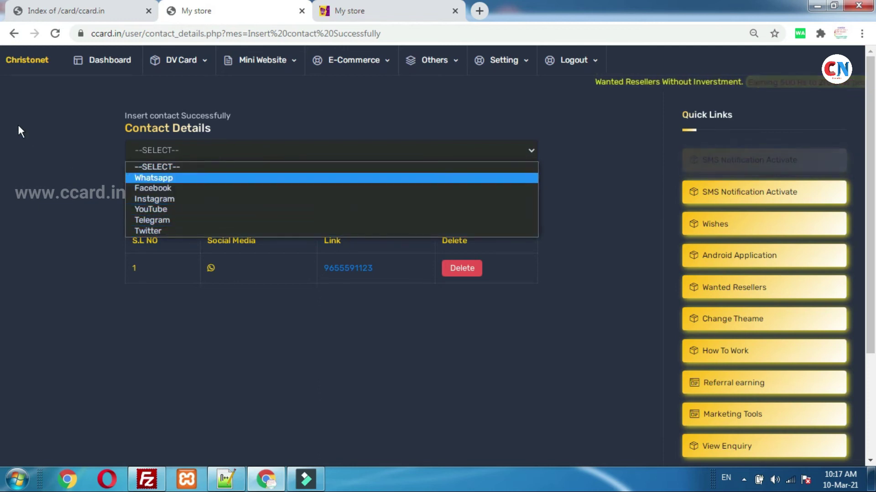
Open the DV Card's View Enquiry page and look through the list of customer enquiries
{"action": "left_click", "coordinate": [181, 60]}
{"action": "left_click", "coordinate": [189, 157]}
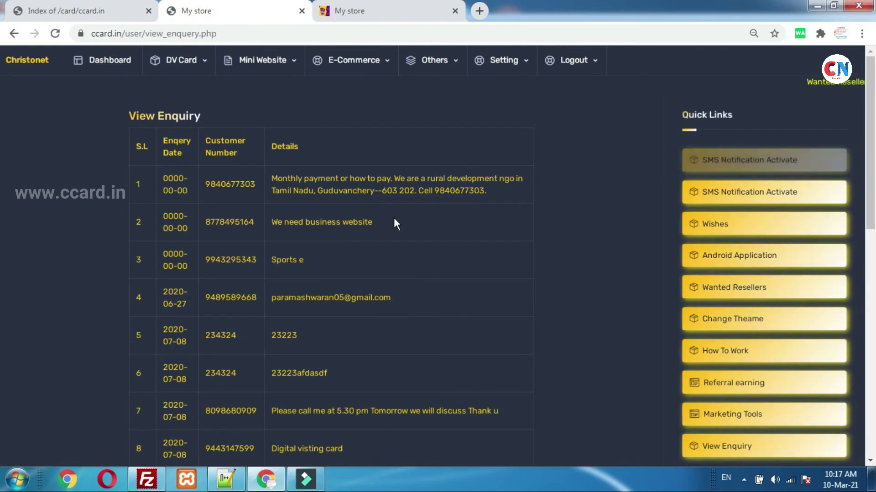
{"action": "scroll", "coordinate": [394, 220], "scroll_direction": "down", "scroll_amount": 7}
{"action": "scroll", "coordinate": [395, 222], "scroll_direction": "up", "scroll_amount": 7}
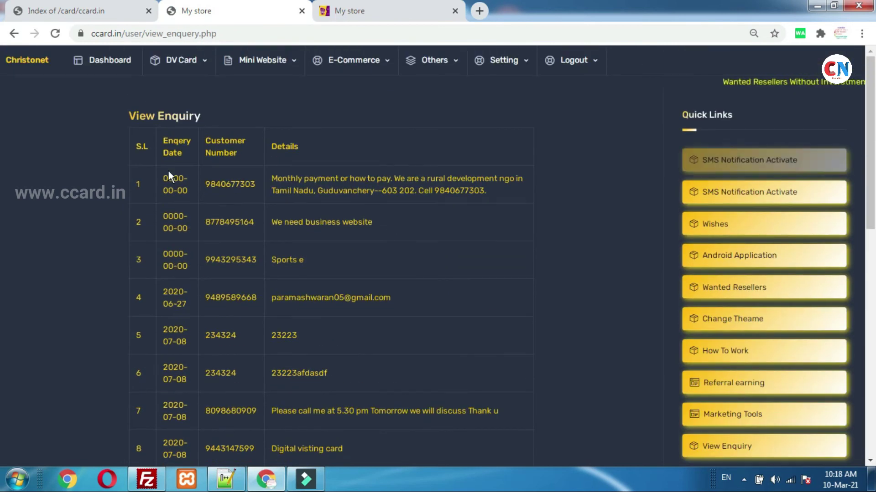
{"action": "scroll", "coordinate": [371, 253], "scroll_direction": "down", "scroll_amount": 9}
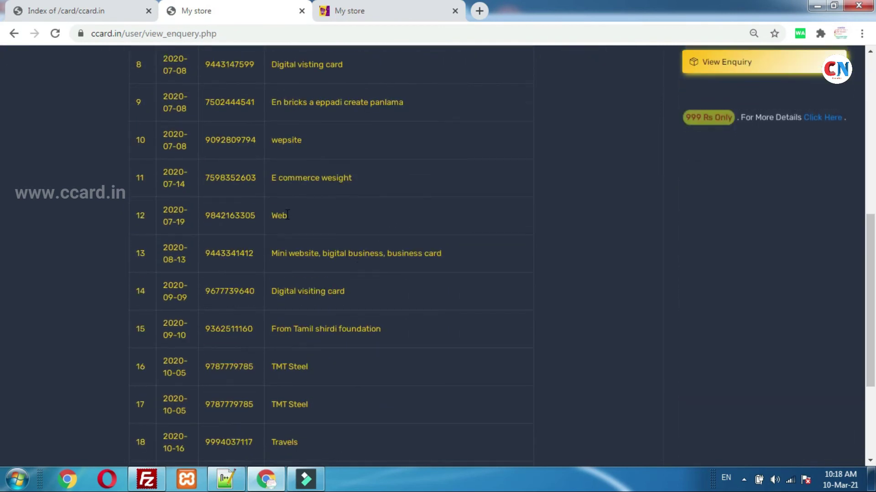
{"action": "scroll", "coordinate": [171, 175], "scroll_direction": "up", "scroll_amount": 9}
{"action": "left_click", "coordinate": [185, 64]}
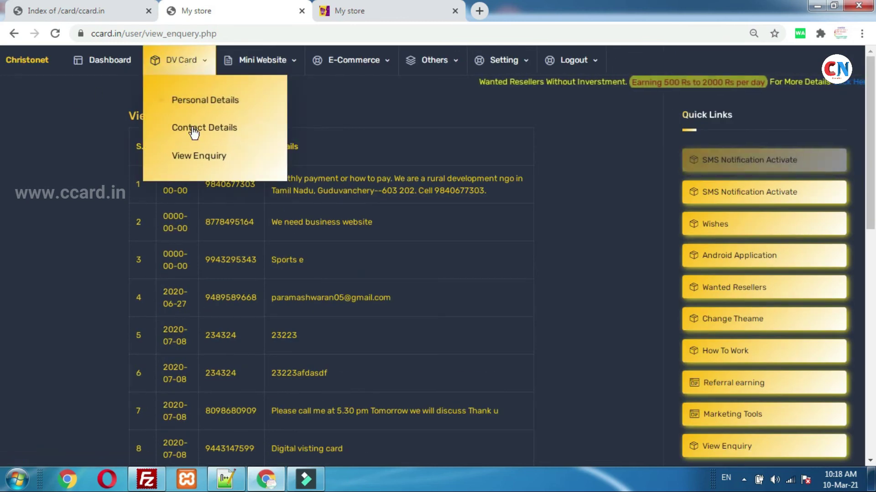
Open the dashboard's Change Theme settings and apply Template 2 to the digital visiting card
{"action": "left_click", "coordinate": [421, 7]}
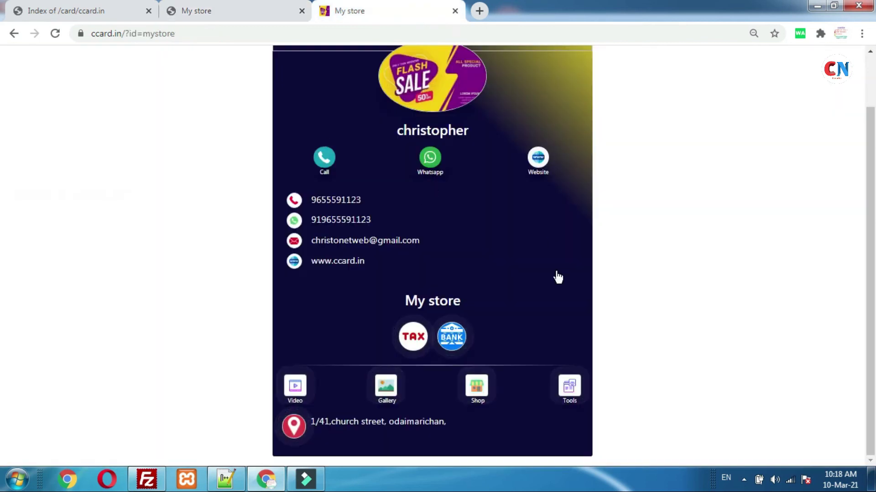
{"action": "left_click", "coordinate": [225, 11]}
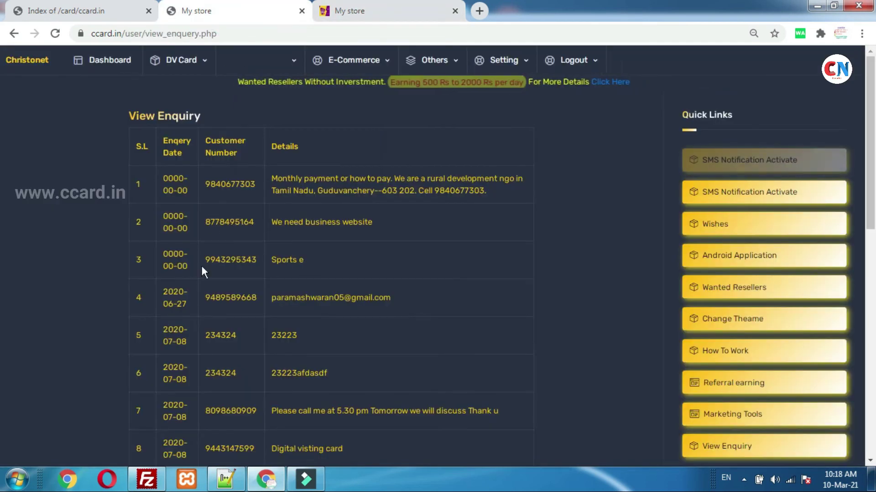
{"action": "left_click", "coordinate": [507, 64]}
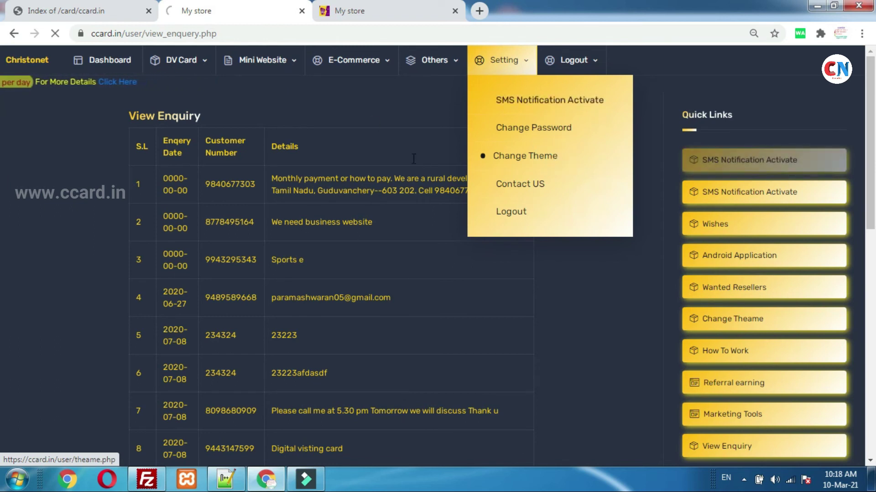
{"action": "left_click", "coordinate": [368, 6]}
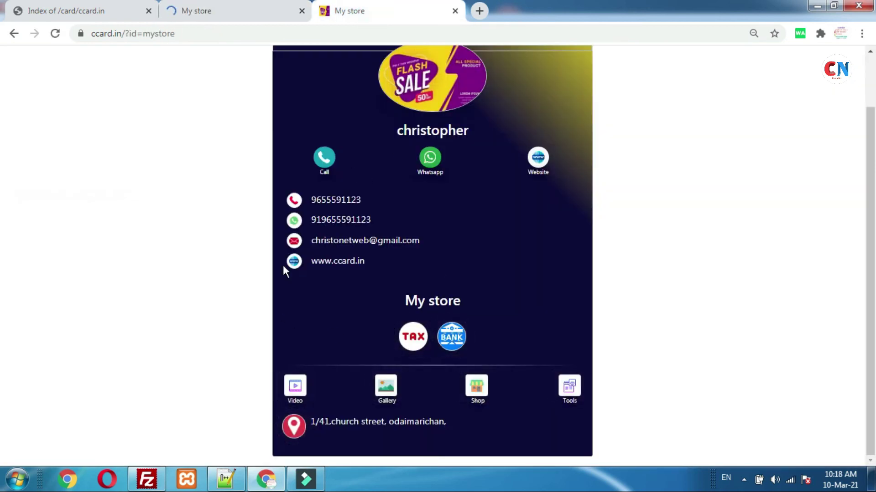
{"action": "left_click", "coordinate": [206, 11]}
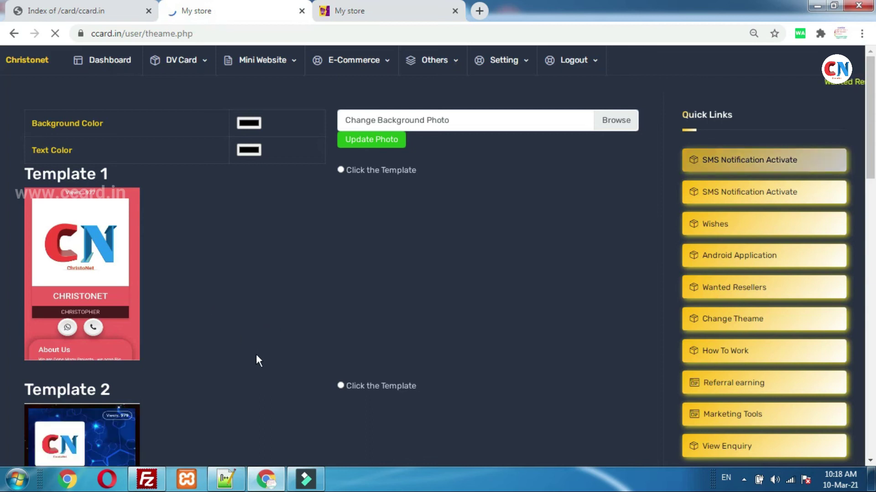
{"action": "scroll", "coordinate": [256, 359], "scroll_direction": "down", "scroll_amount": 4}
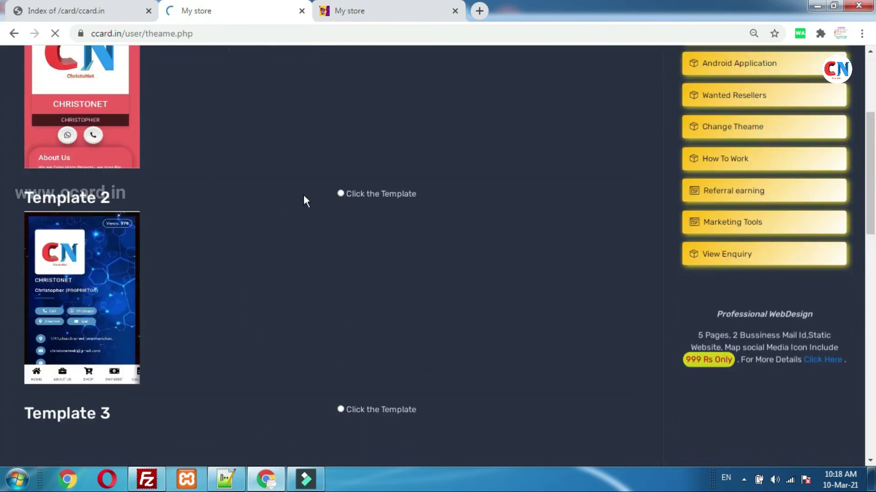
{"action": "left_click", "coordinate": [340, 193]}
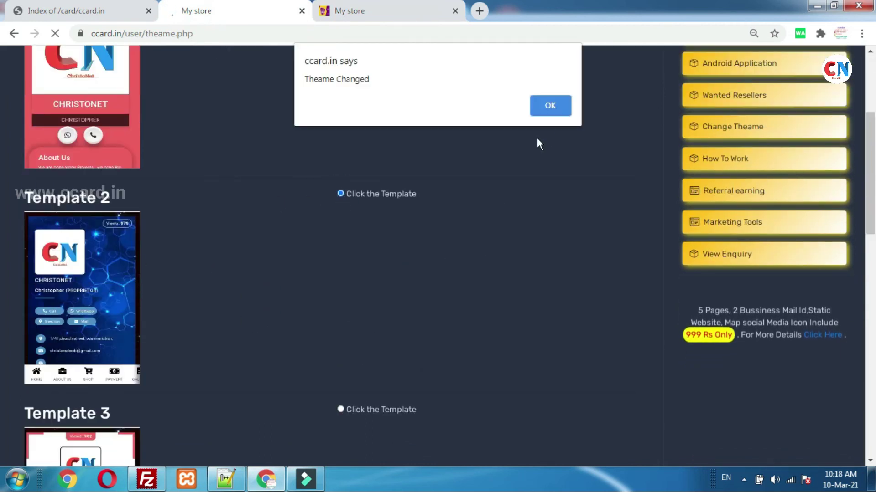
{"action": "left_click", "coordinate": [548, 107]}
Reload the public My store card page and look through its new design down to the product listings
{"action": "left_click", "coordinate": [409, 13]}
{"action": "left_click", "coordinate": [55, 33]}
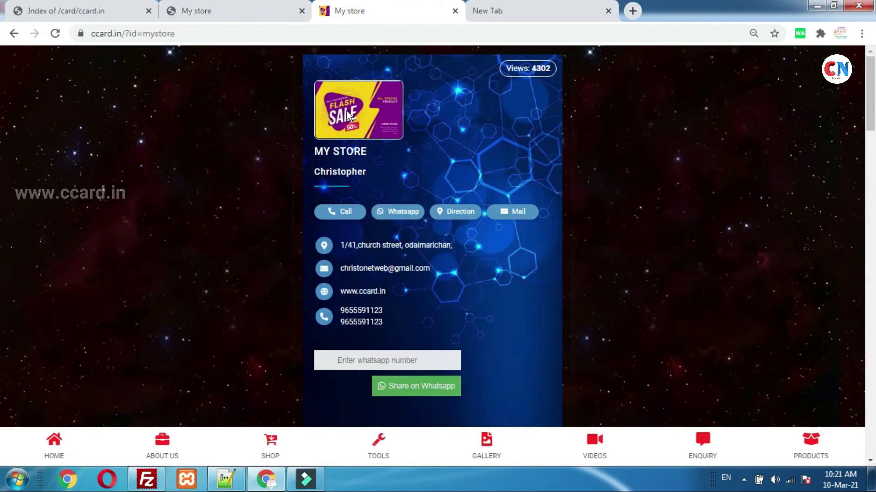
{"action": "scroll", "coordinate": [560, 139], "scroll_direction": "down", "scroll_amount": 20}
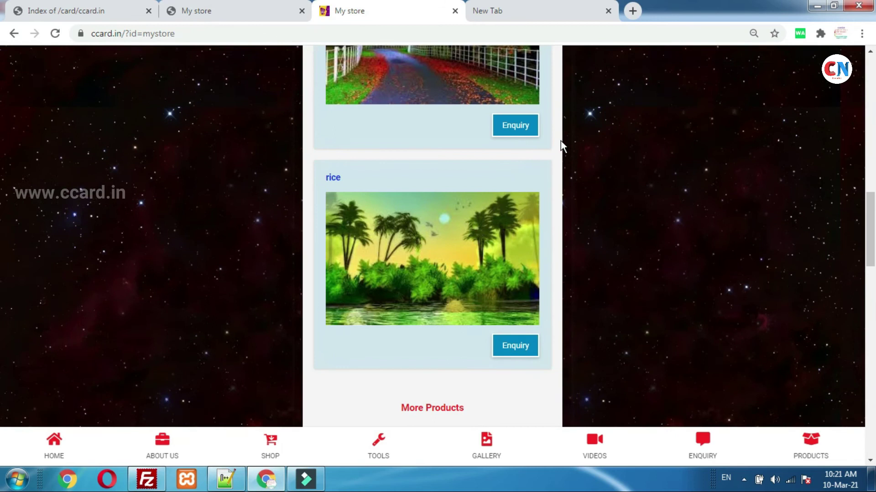
Return to the dashboard, open the Referral earning page and copy the referral link
{"action": "left_click", "coordinate": [206, 12]}
{"action": "scroll", "coordinate": [540, 192], "scroll_direction": "up", "scroll_amount": 4}
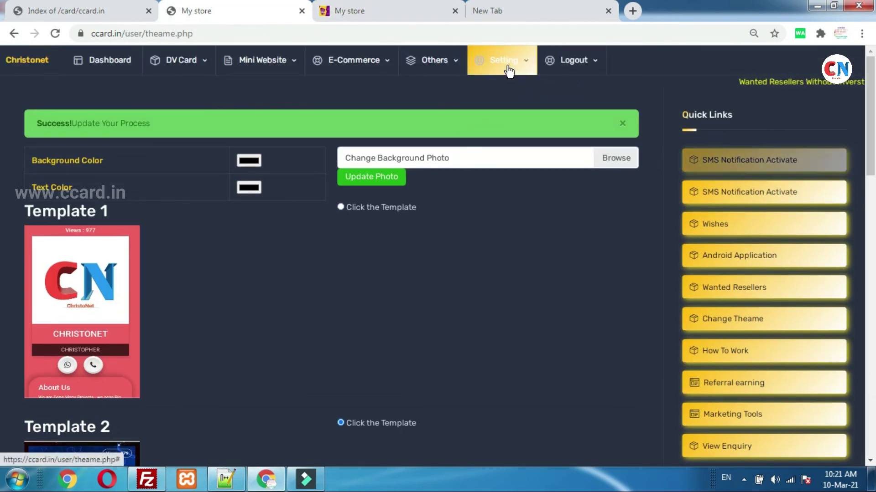
{"action": "mouse_move", "coordinate": [453, 68]}
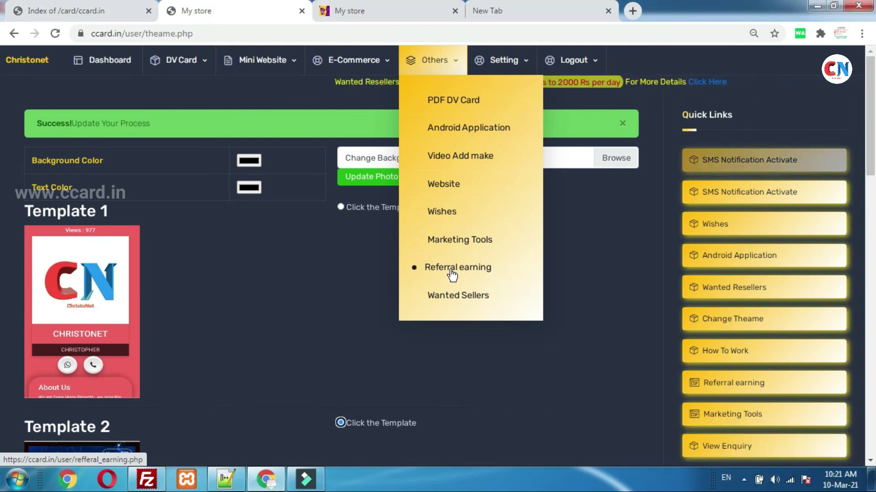
{"action": "left_click", "coordinate": [450, 268]}
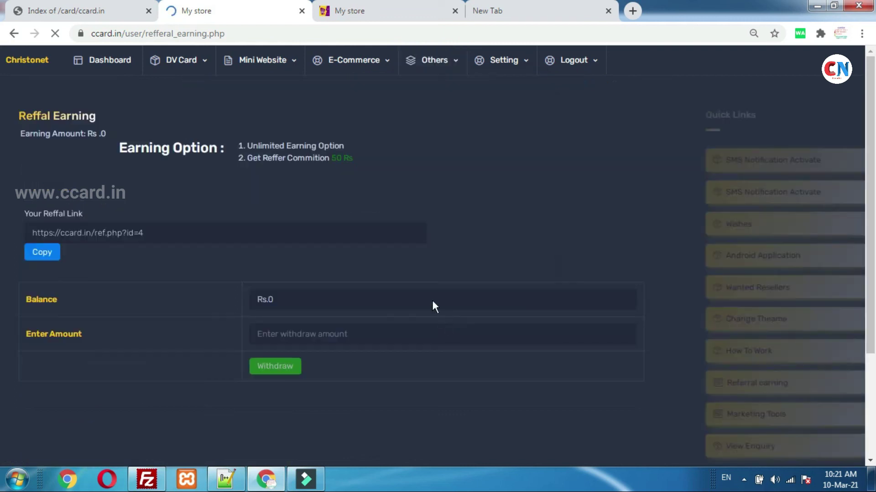
{"action": "left_click_drag", "start_coordinate": [359, 162], "coordinate": [395, 164]}
{"action": "left_click", "coordinate": [395, 164]}
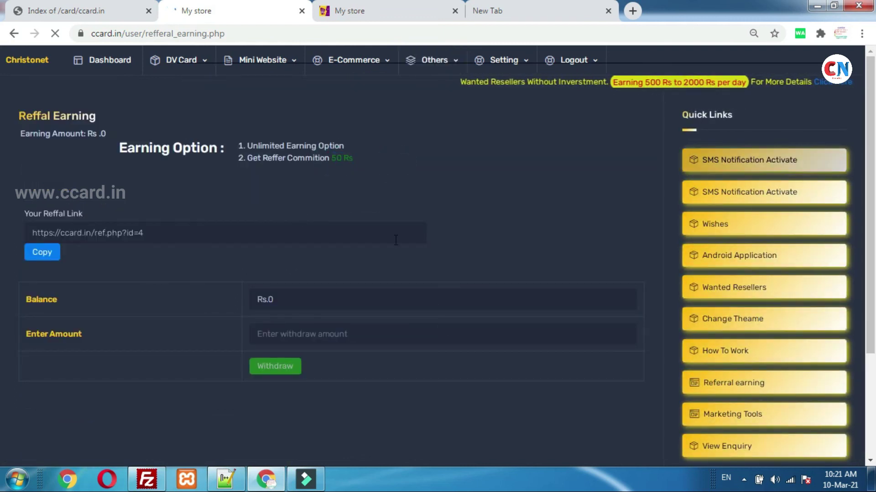
{"action": "left_click", "coordinate": [58, 253]}
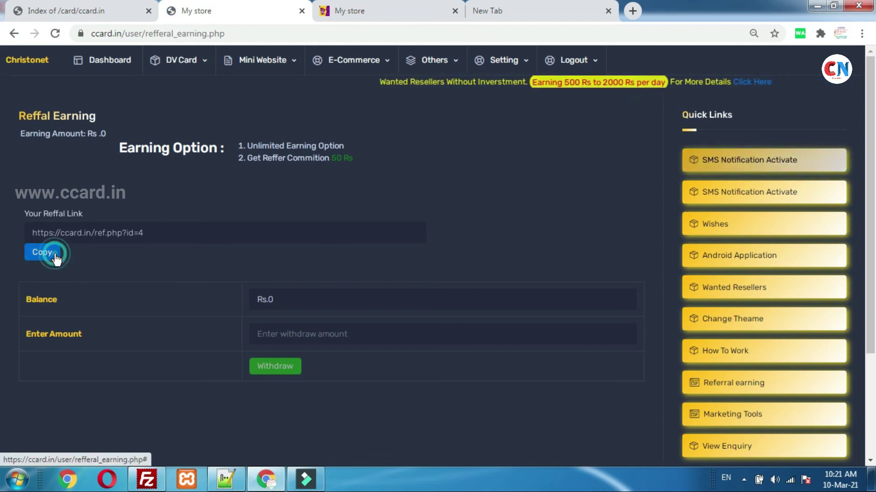
{"action": "left_click", "coordinate": [545, 105]}
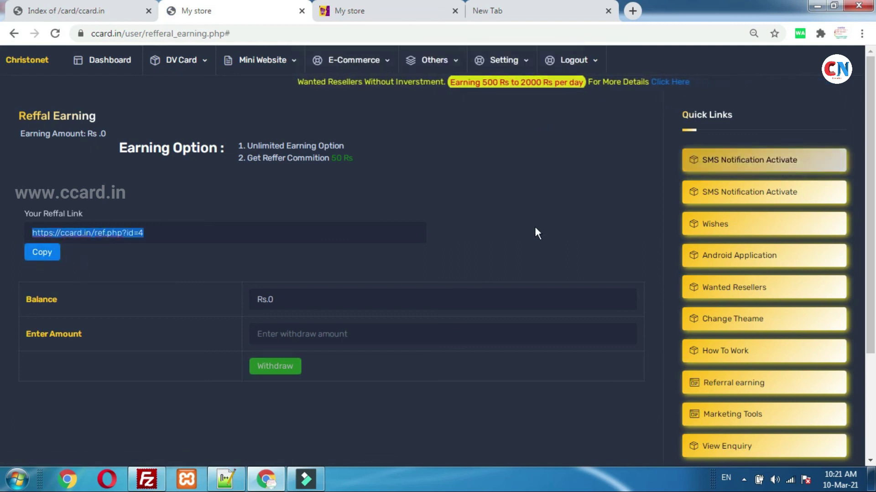
{"action": "left_click", "coordinate": [407, 10]}
{"action": "left_click", "coordinate": [258, 10]}
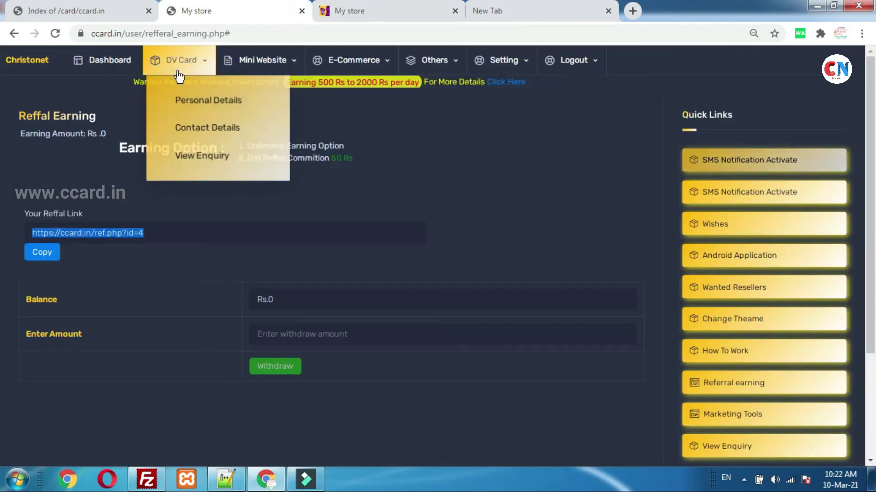
{"action": "mouse_move", "coordinate": [173, 64]}
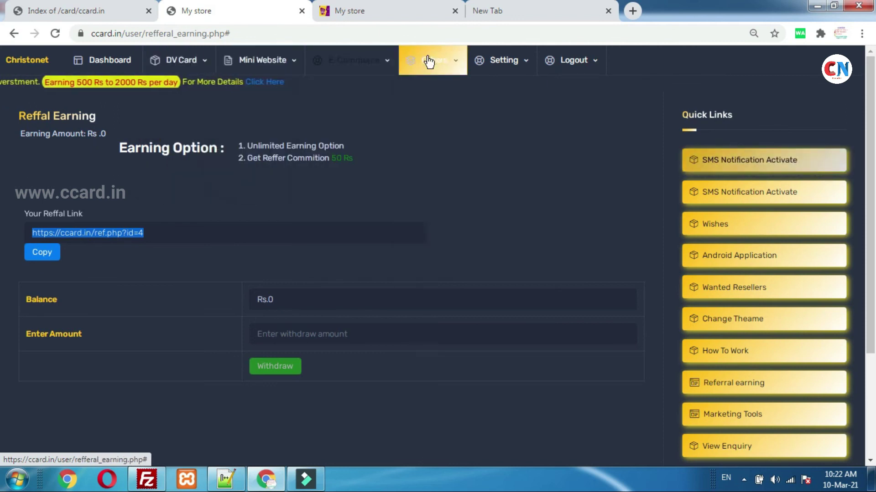
{"action": "mouse_move", "coordinate": [198, 59]}
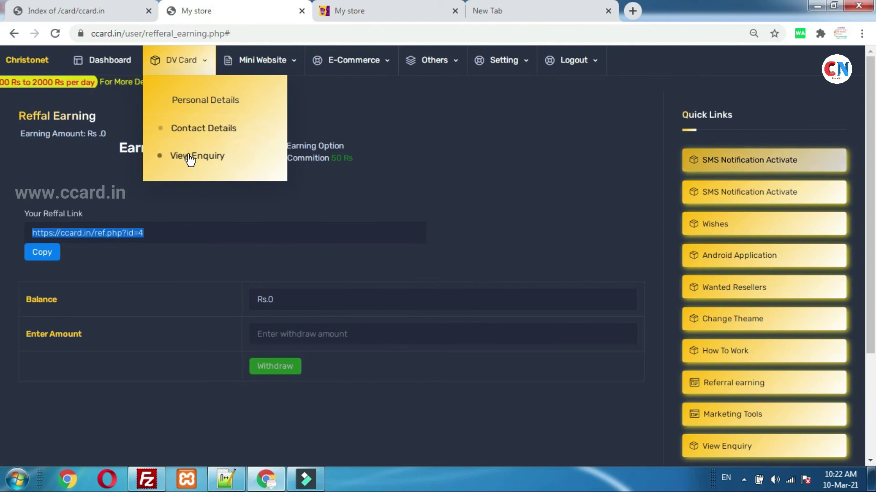